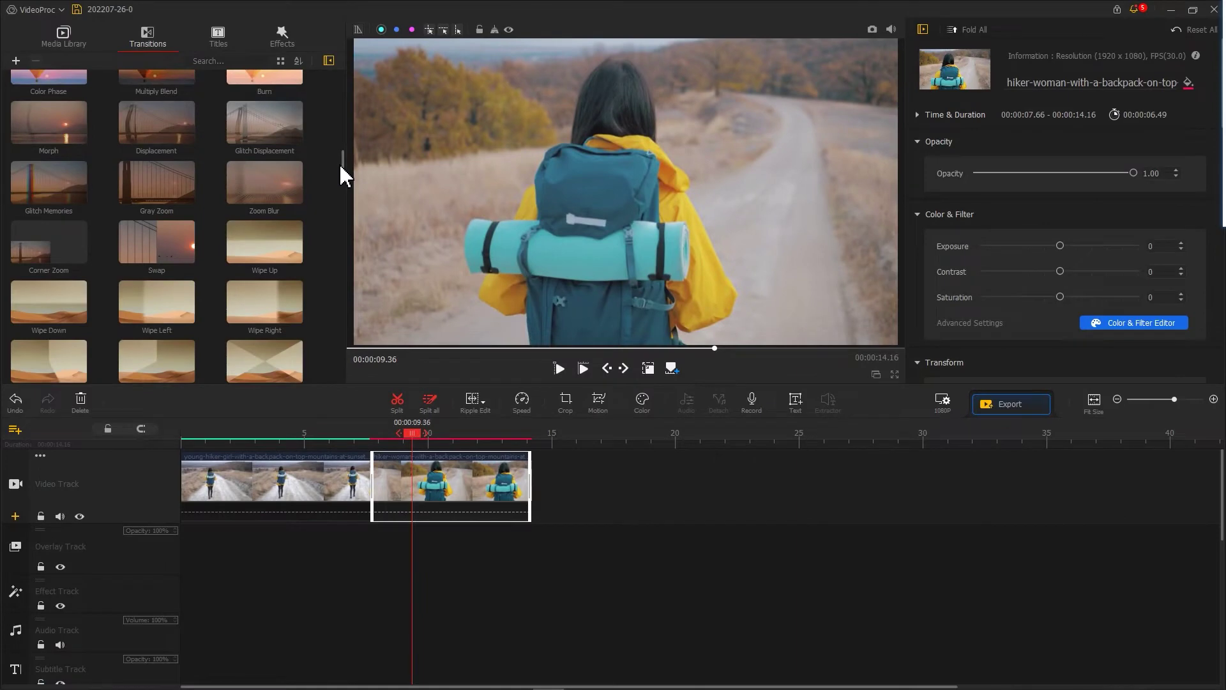
- Preview the Zoom Blur transition and drop it between the two clips
{"action": "left_click", "coordinate": [183, 192]}
{"action": "left_click", "coordinate": [267, 192]}
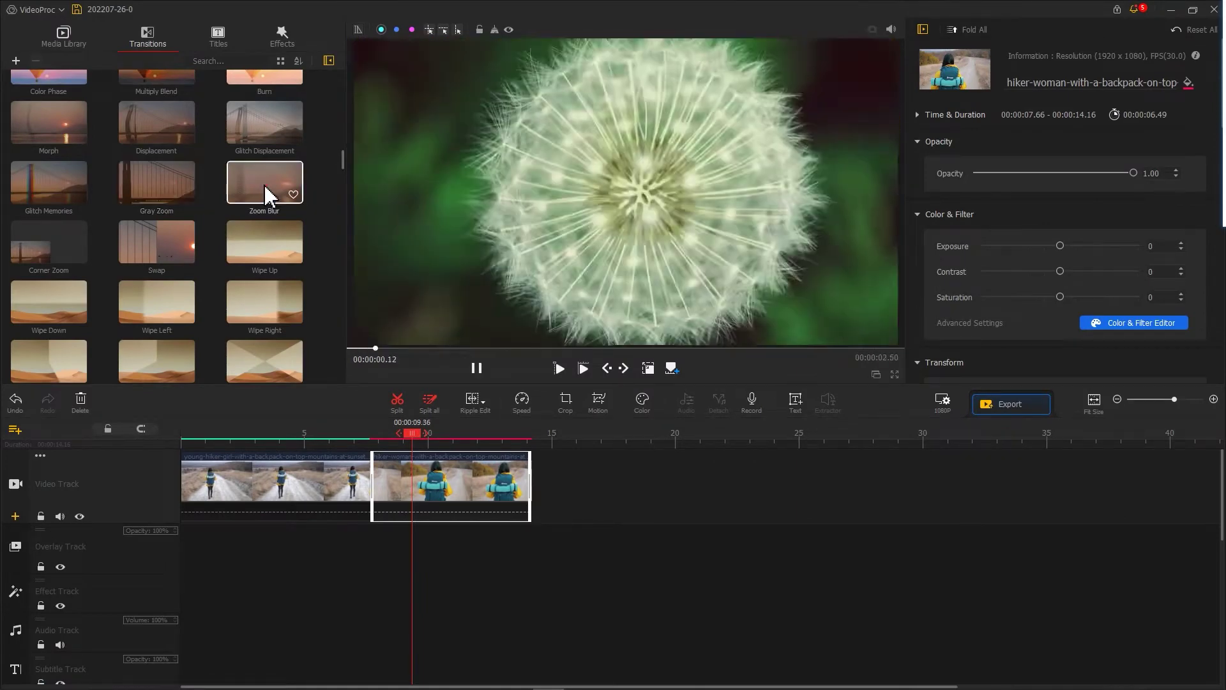
{"action": "left_click_drag", "start_coordinate": [266, 192], "coordinate": [369, 476]}
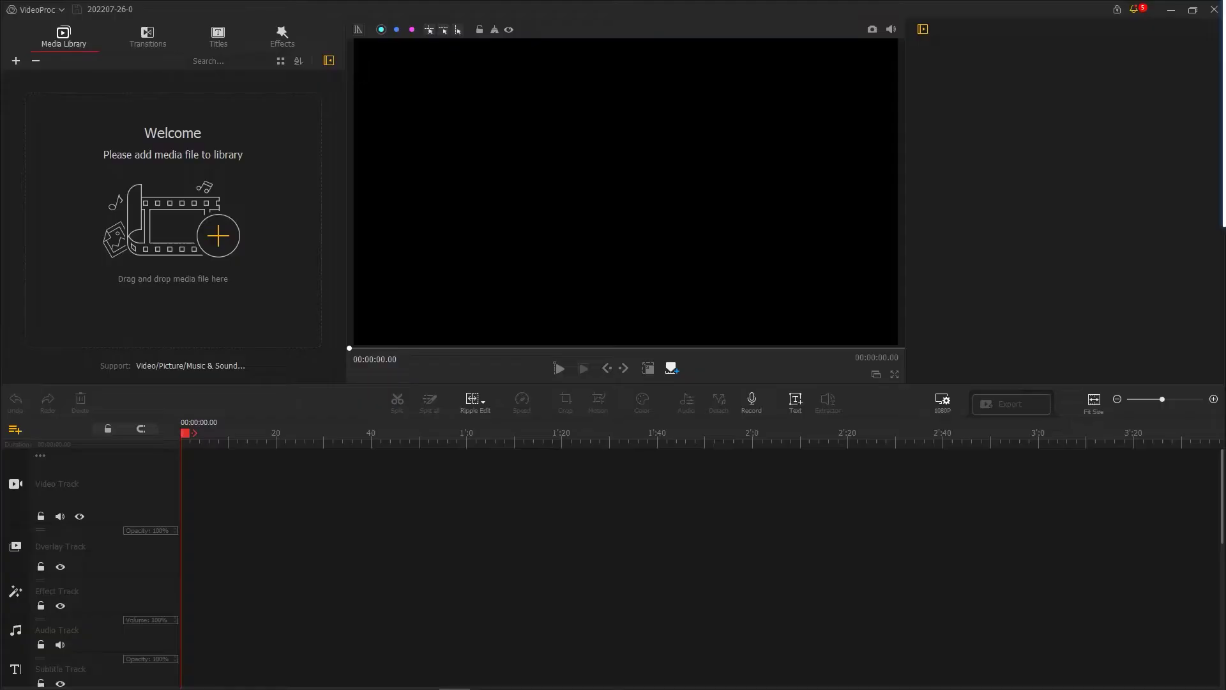
- Import the two hiker videos and place them back to back on the video track
{"action": "left_click_drag", "start_coordinate": [1225, 131], "coordinate": [235, 191]}
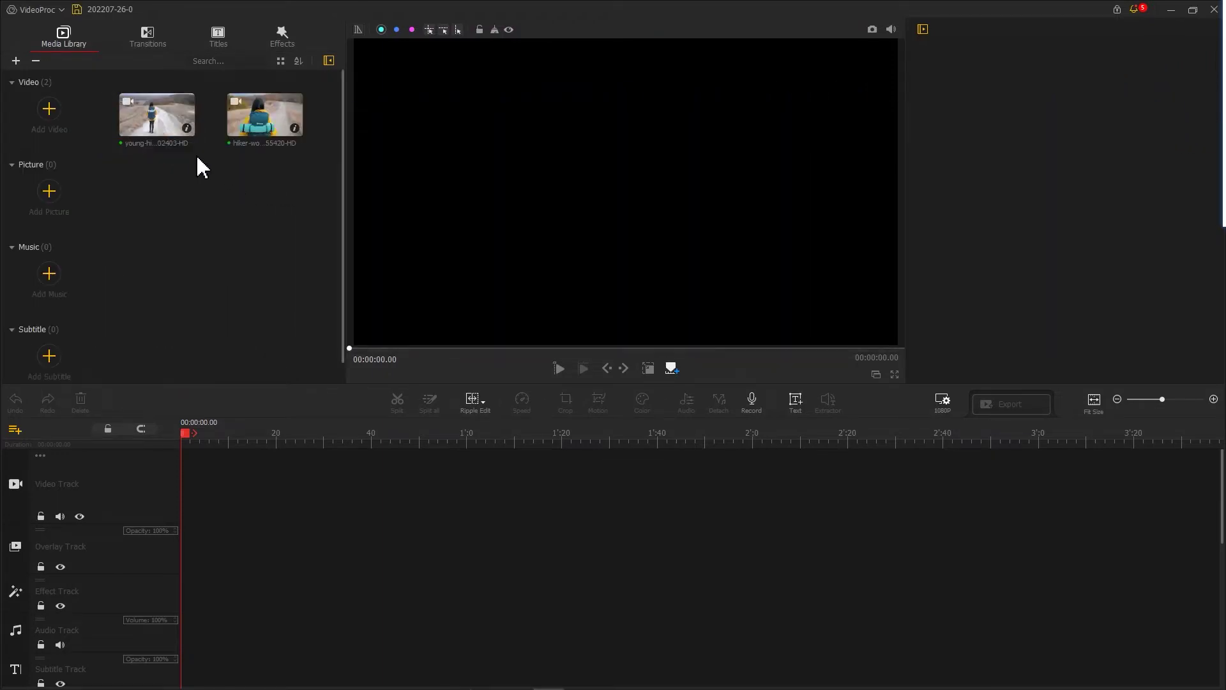
{"action": "left_click_drag", "start_coordinate": [157, 120], "coordinate": [216, 443]}
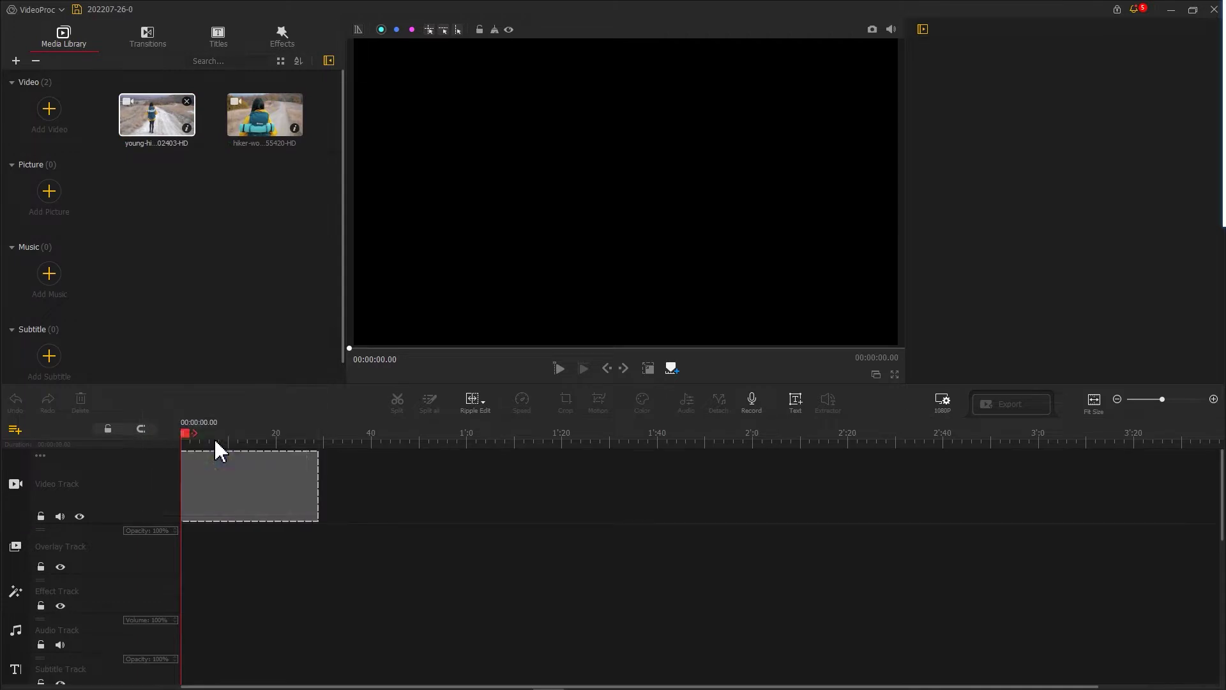
{"action": "left_click_drag", "start_coordinate": [275, 126], "coordinate": [217, 495]}
- Trim the first hiker clip to 7.66 s and the second to 6.49 s
{"action": "left_click", "coordinate": [274, 486]}
{"action": "left_click", "coordinate": [227, 495]}
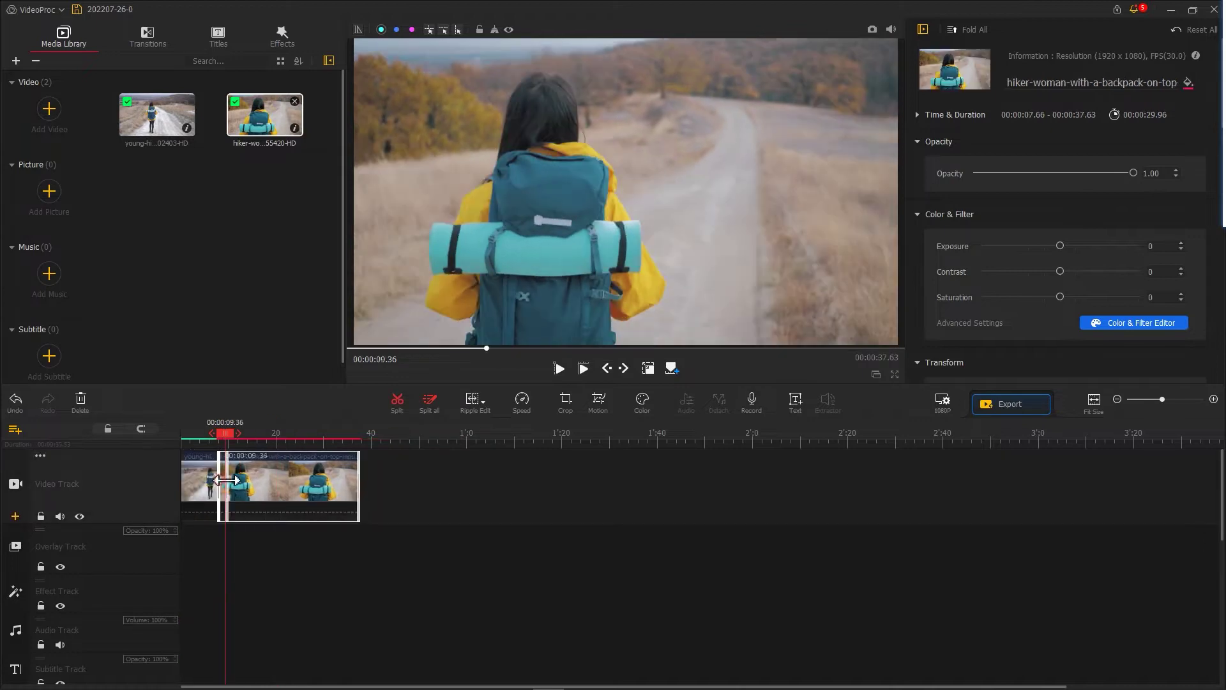
{"action": "left_click_drag", "start_coordinate": [359, 485], "coordinate": [309, 486]}
{"action": "scroll", "coordinate": [461, 452], "scroll_direction": "up", "scroll_amount": 3}
{"action": "scroll", "coordinate": [462, 453], "scroll_direction": "up", "scroll_amount": 2}
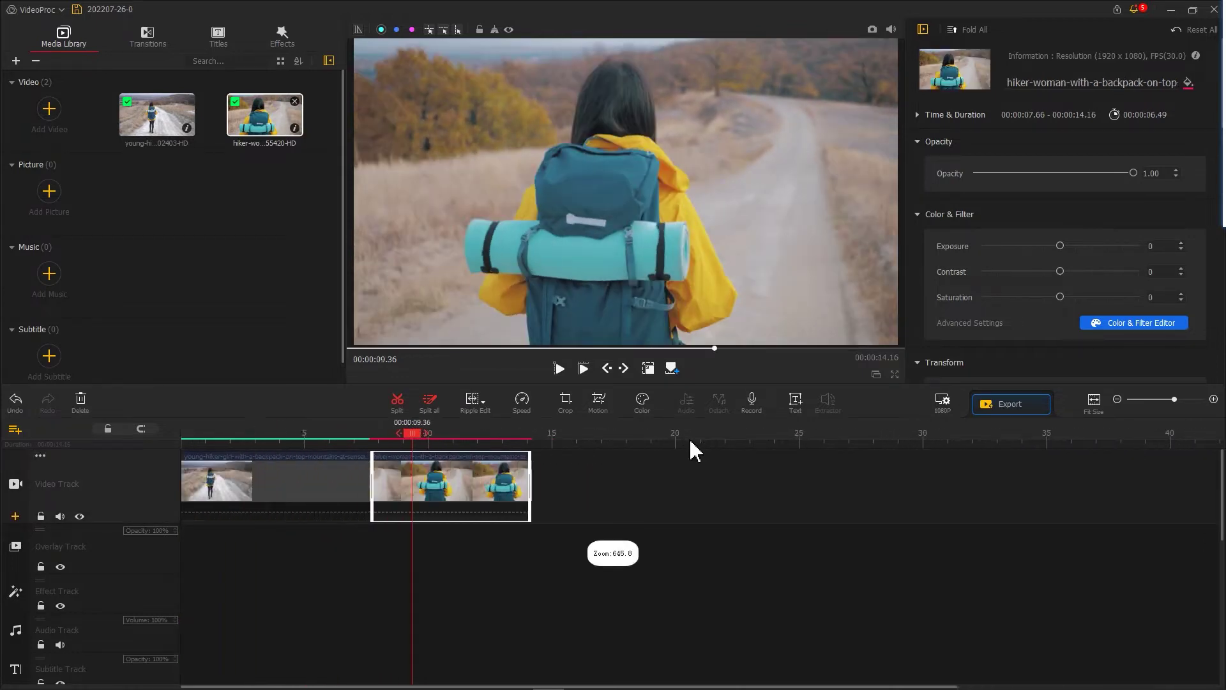
- Insert Zoom Blur between the hiker clips, shorten it from 2.50 s to 0.86 s, and cue the playhead at 4.73 s
{"action": "left_click", "coordinate": [156, 51]}
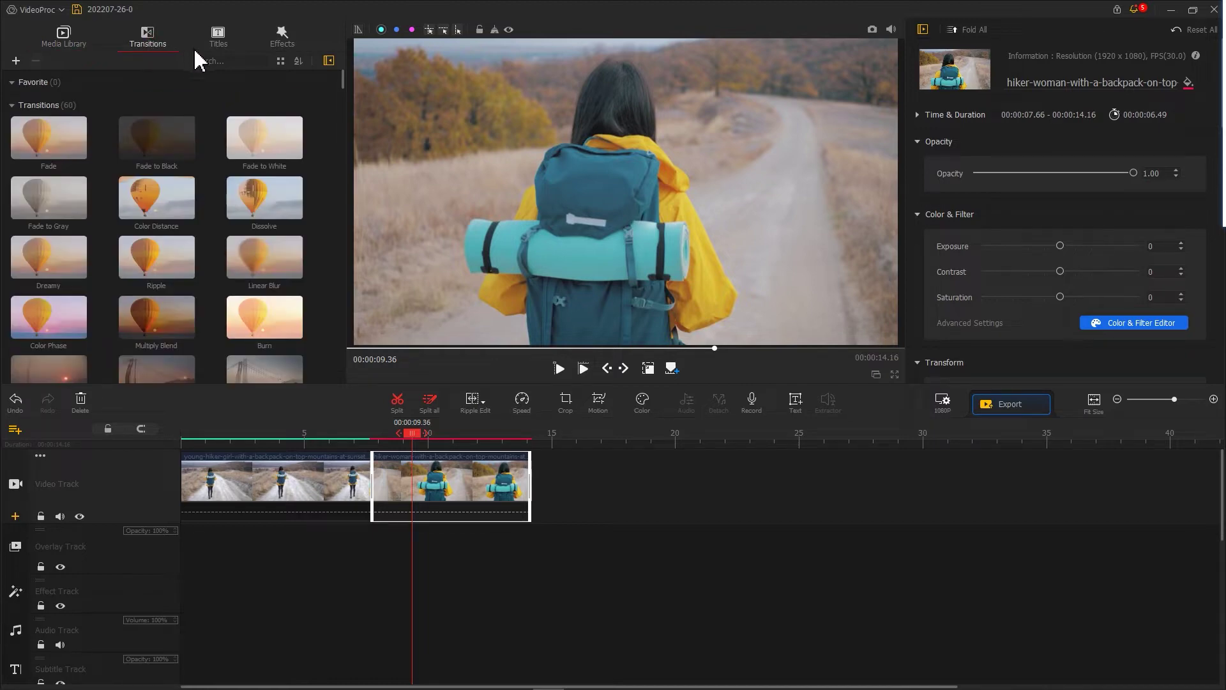
{"action": "left_click_drag", "start_coordinate": [343, 87], "coordinate": [341, 168]}
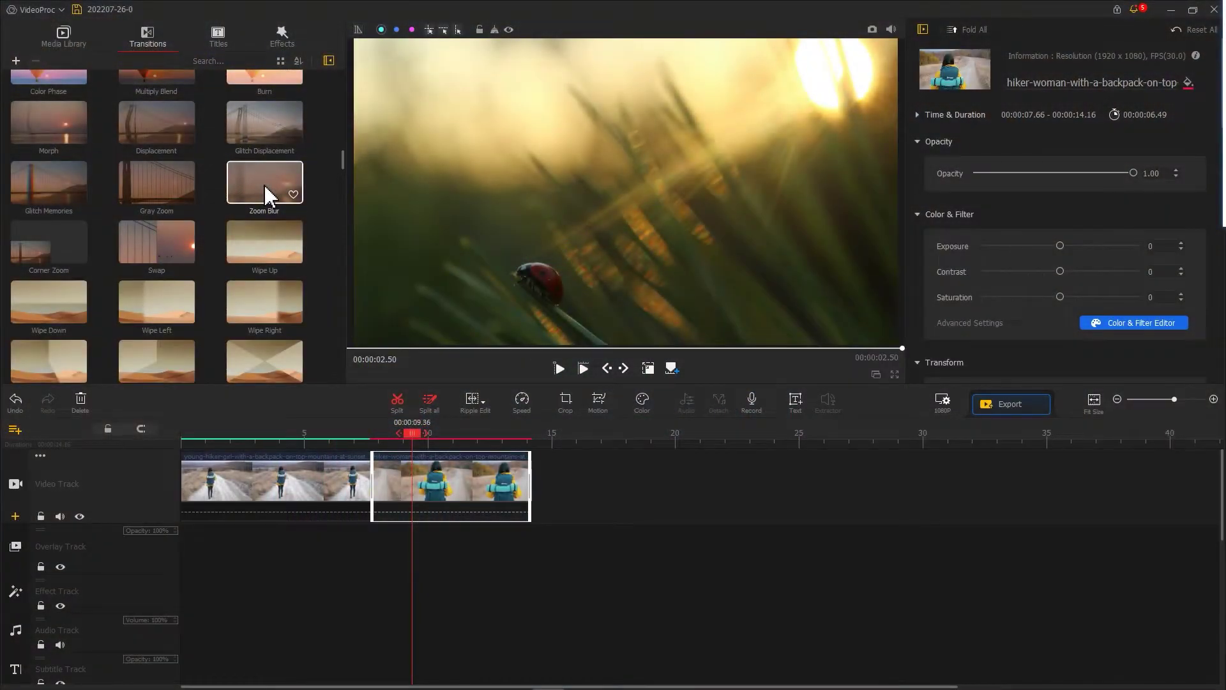
{"action": "left_click_drag", "start_coordinate": [265, 186], "coordinate": [362, 461]}
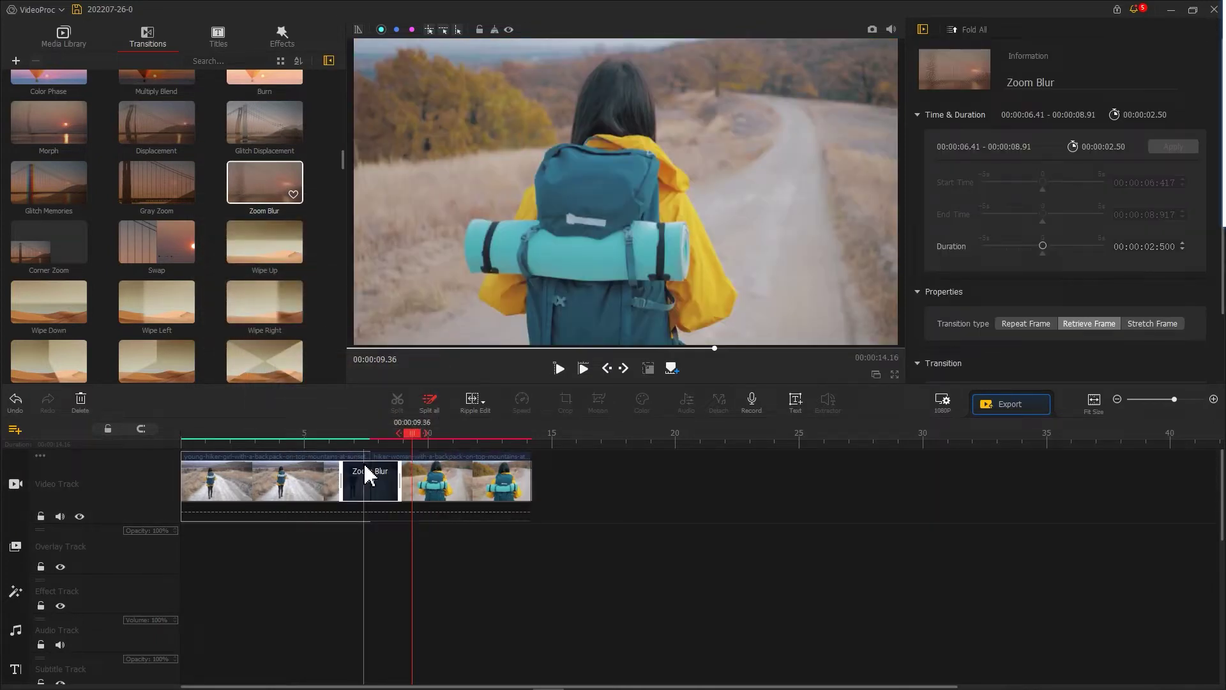
{"action": "left_click_drag", "start_coordinate": [362, 462], "coordinate": [362, 479]}
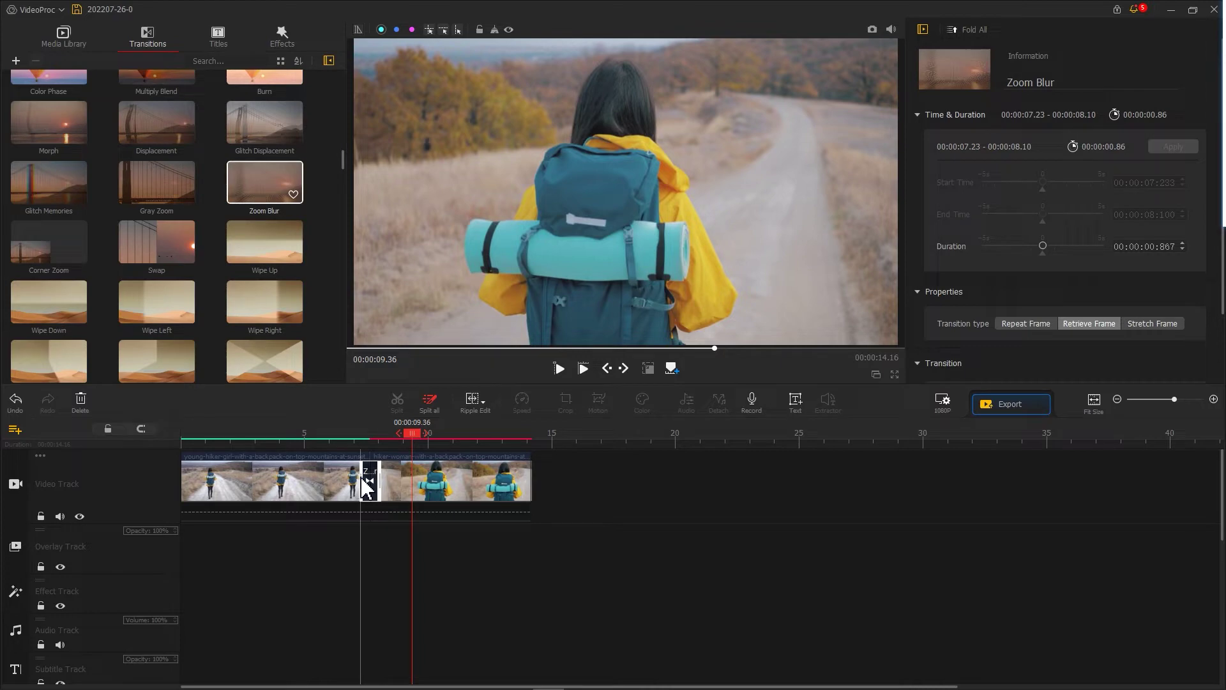
{"action": "left_click", "coordinate": [298, 439]}
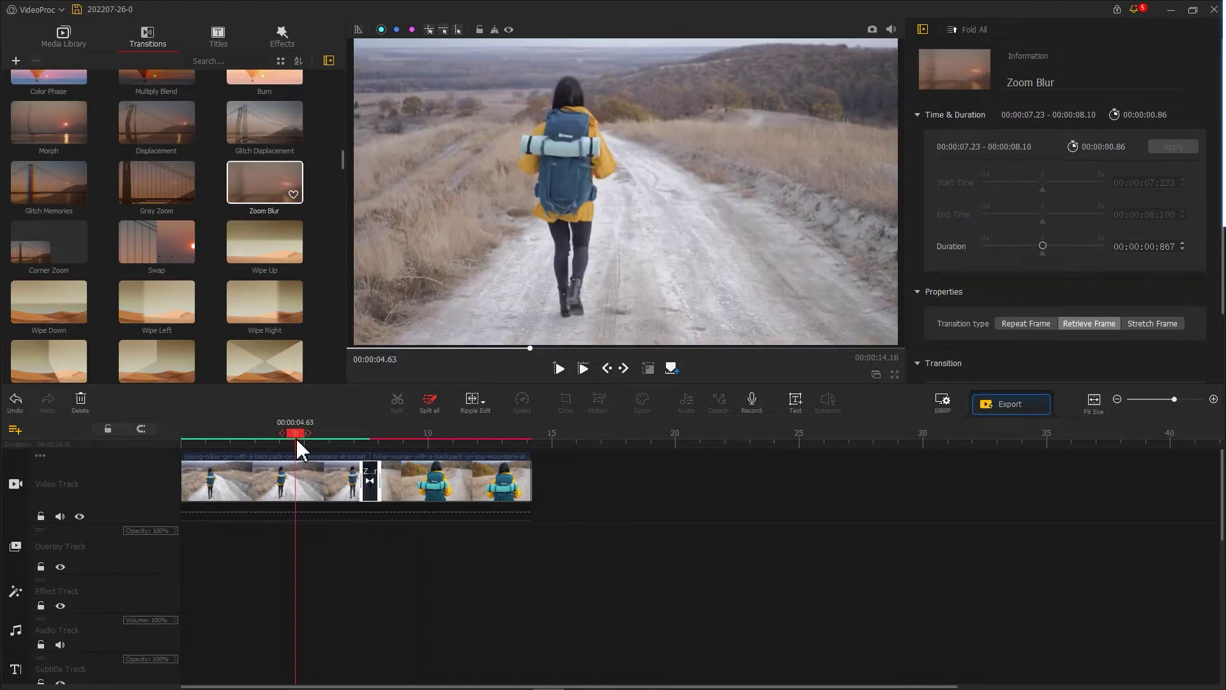
- Play back from 4.73 s to preview the Zoom Blur transition
{"action": "key", "text": "space"}
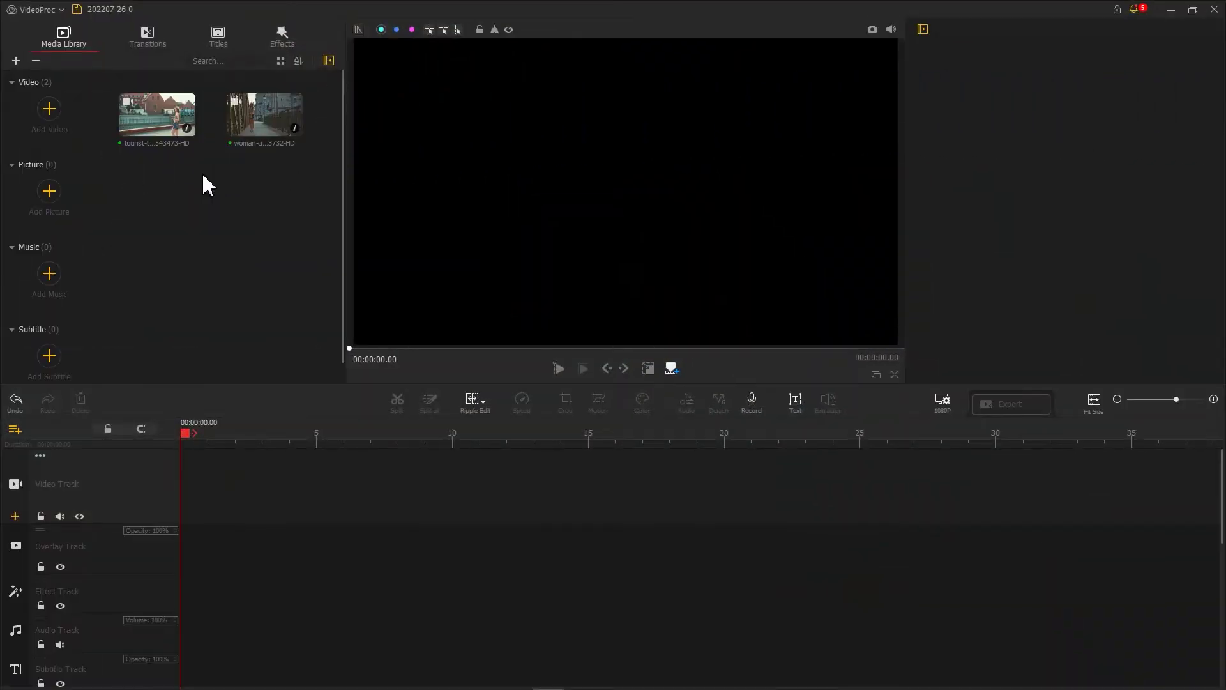
- Place the bridge clip trimmed to 5.86 s and a trimmed tourist clip back to back, then open Motion for the bridge clip
{"action": "left_click_drag", "start_coordinate": [241, 144], "coordinate": [192, 476]}
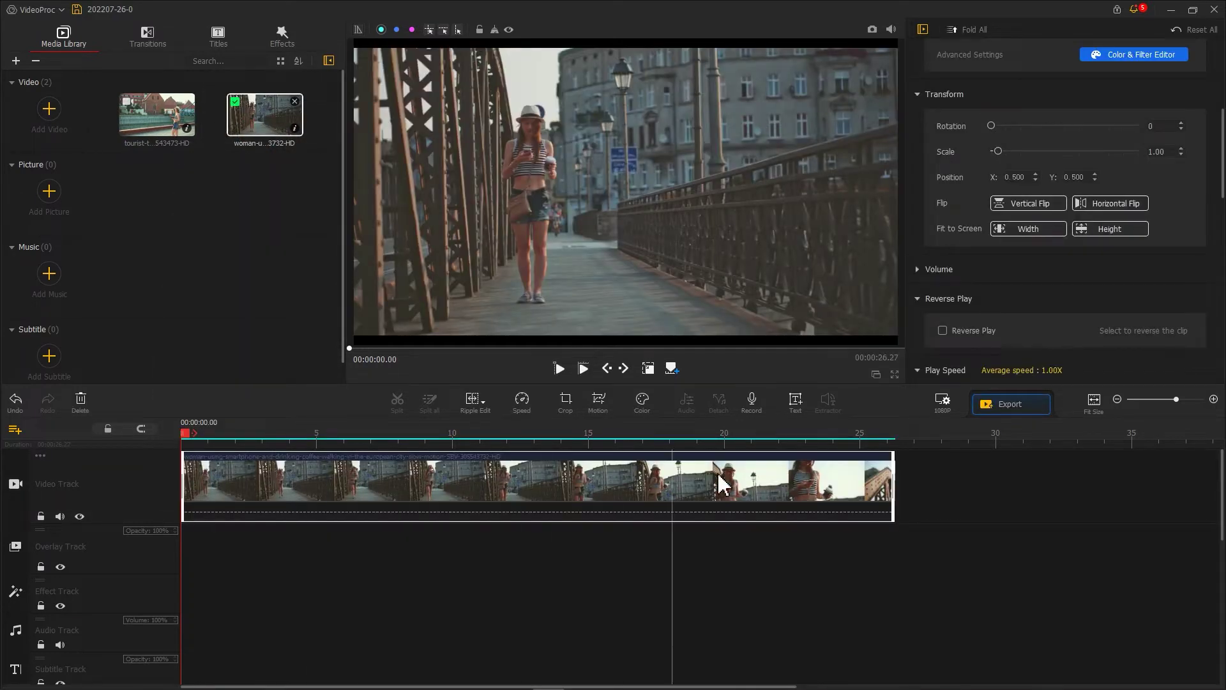
{"action": "left_click_drag", "start_coordinate": [892, 474], "coordinate": [337, 470]}
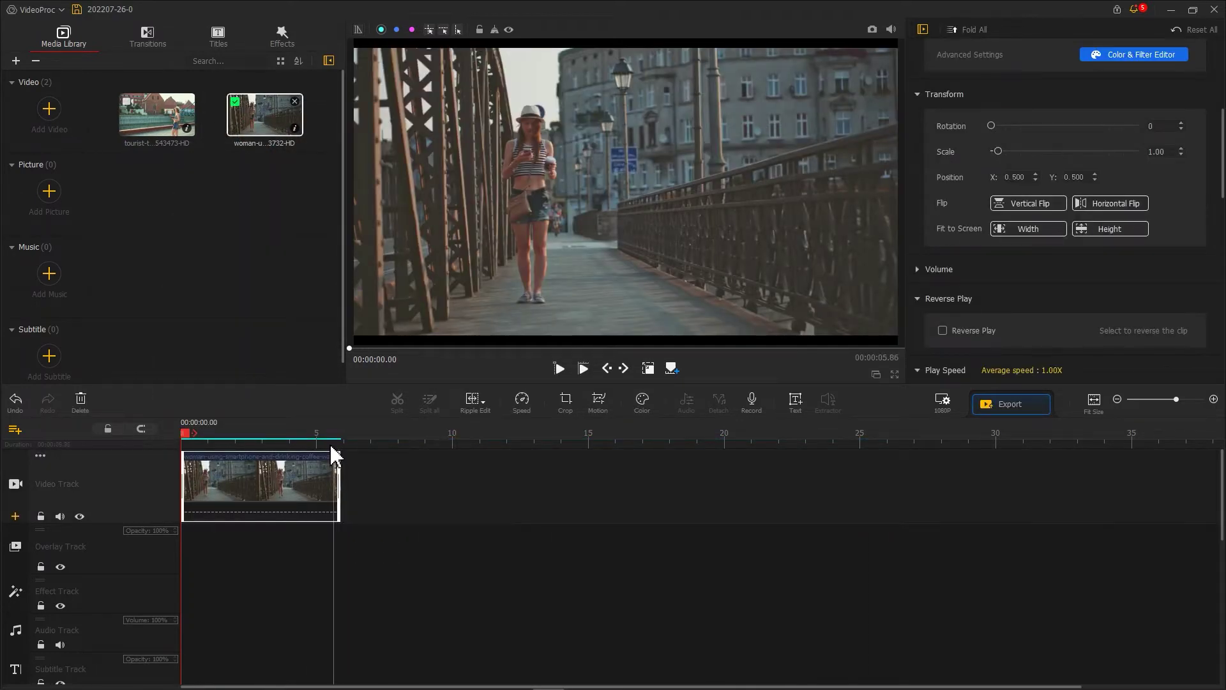
{"action": "left_click_drag", "start_coordinate": [173, 124], "coordinate": [361, 475]}
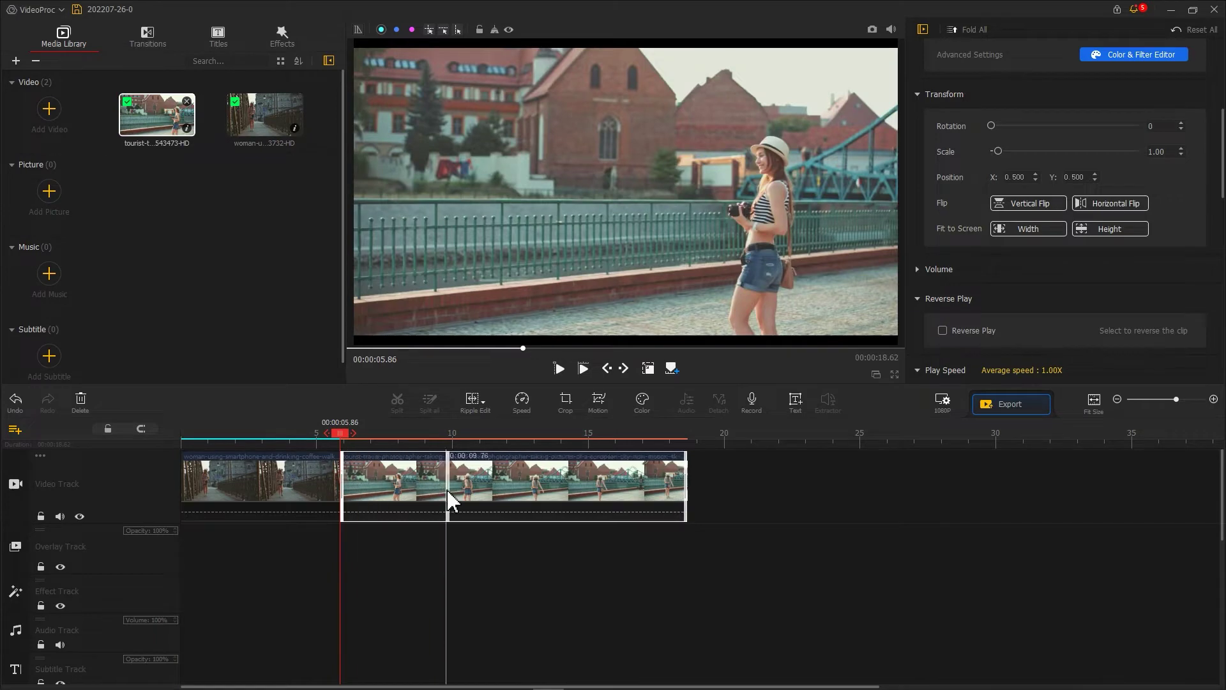
{"action": "left_click_drag", "start_coordinate": [579, 504], "coordinate": [500, 497]}
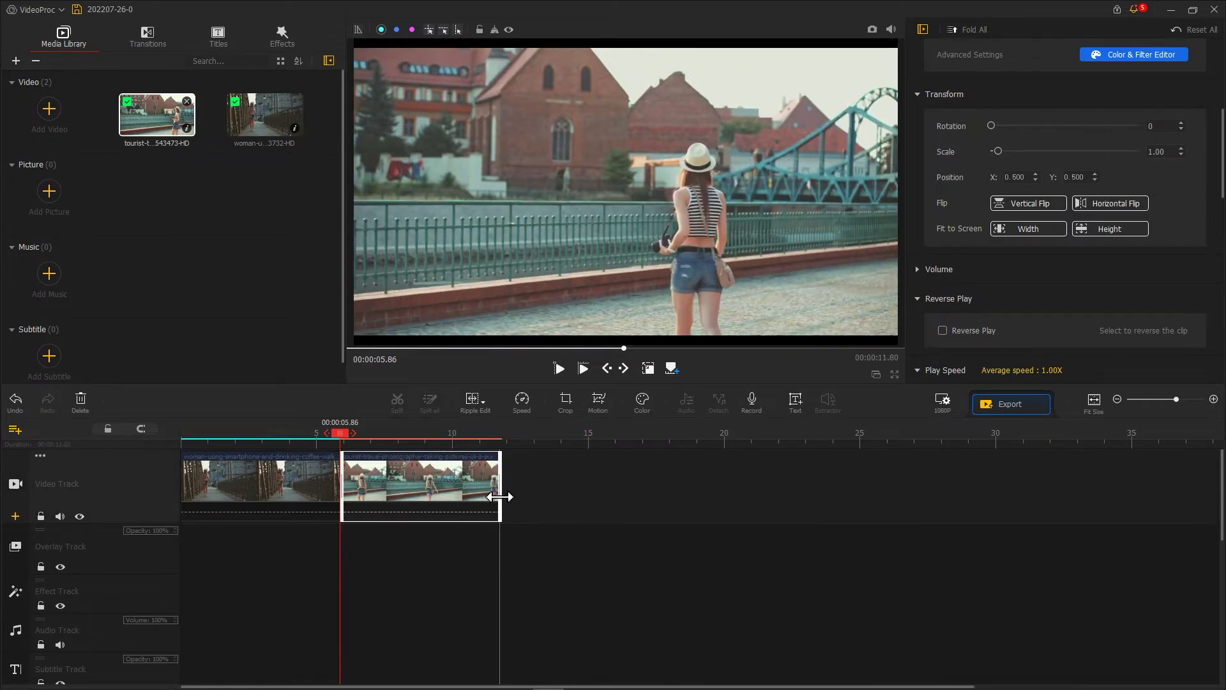
{"action": "left_click", "coordinate": [310, 488]}
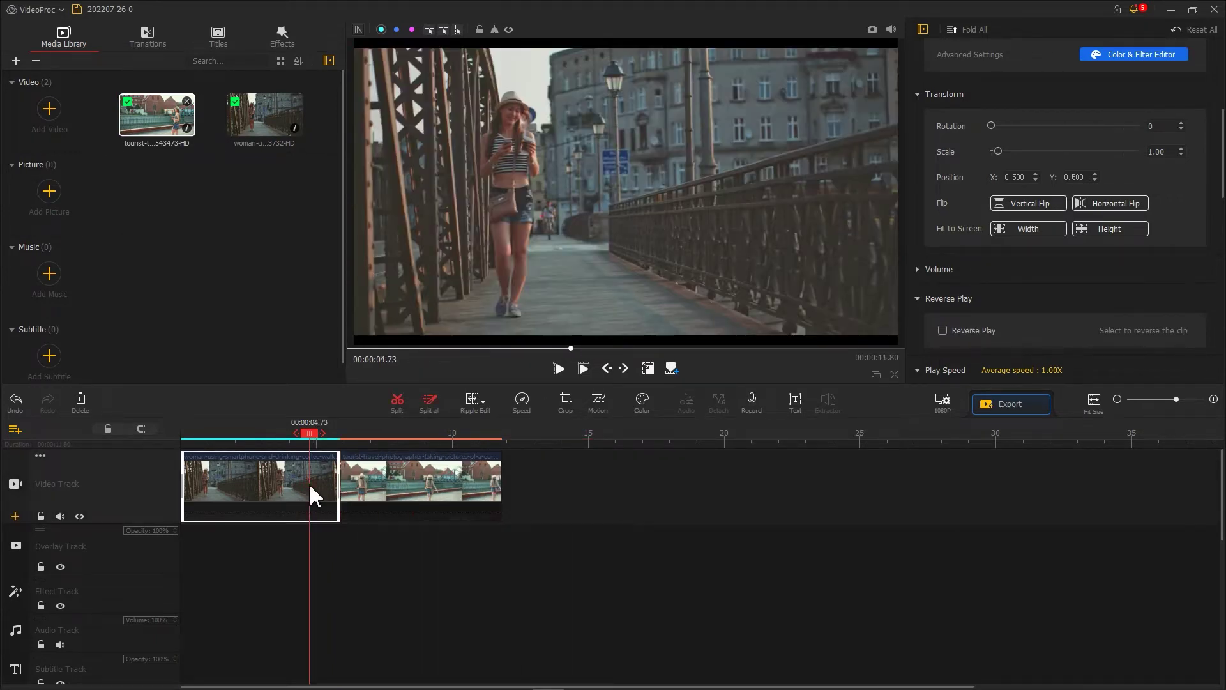
{"action": "left_click", "coordinate": [596, 399]}
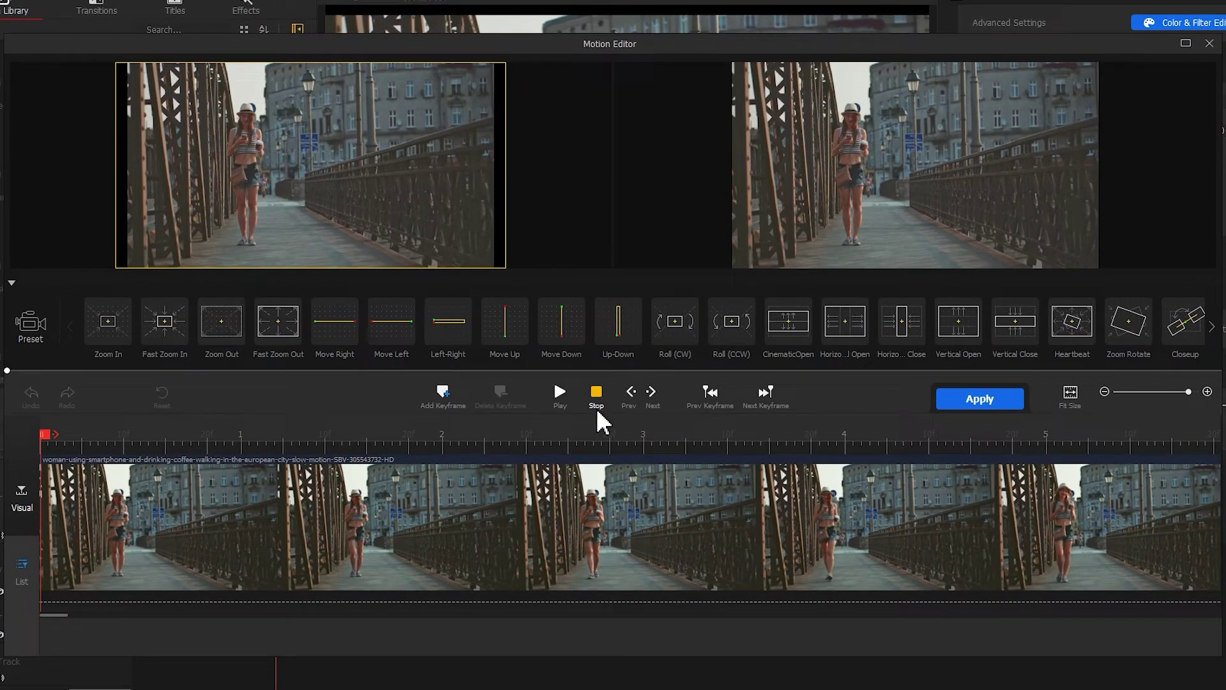
- Add a full-frame motion keyframe at 00:00:05.62 on the bridge clip
{"action": "left_click_drag", "start_coordinate": [862, 443], "coordinate": [522, 472]}
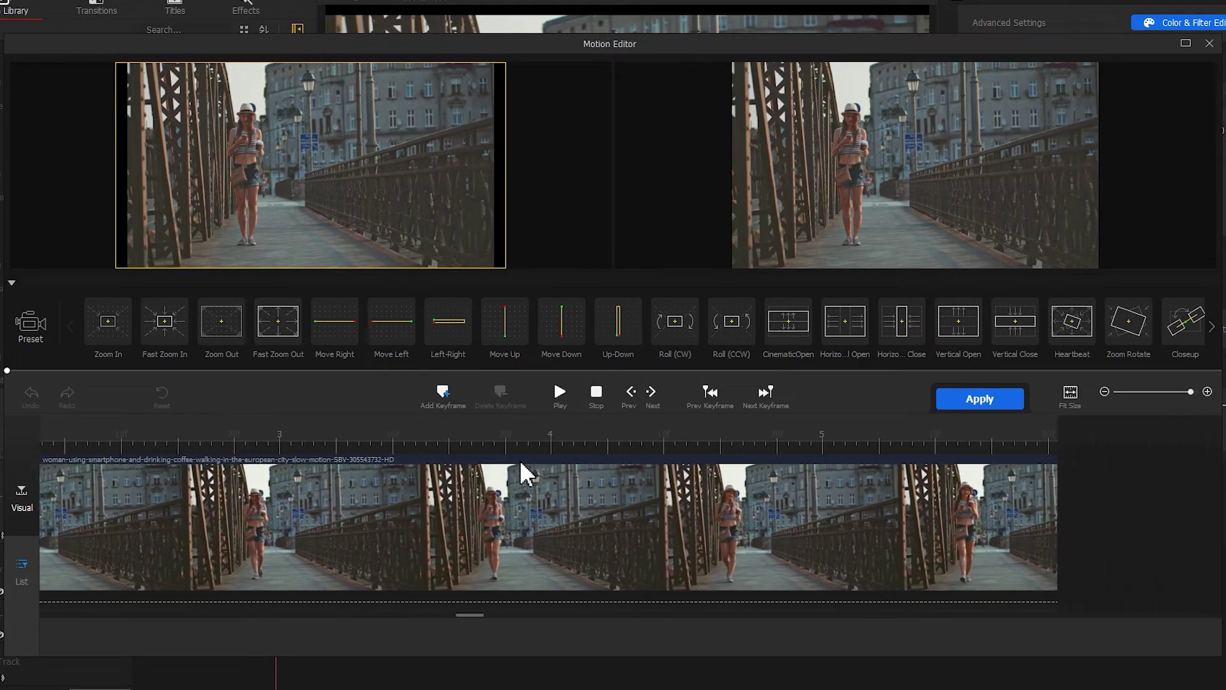
{"action": "left_click", "coordinate": [982, 439]}
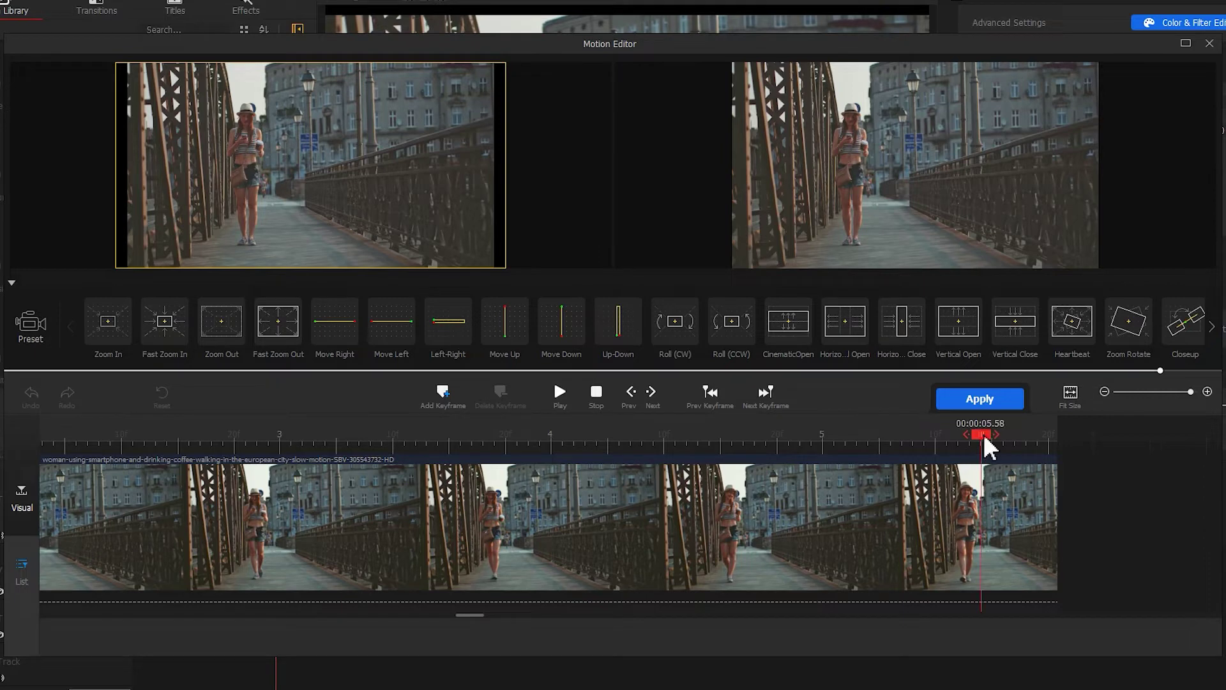
{"action": "left_click_drag", "start_coordinate": [991, 443], "coordinate": [1063, 447]}
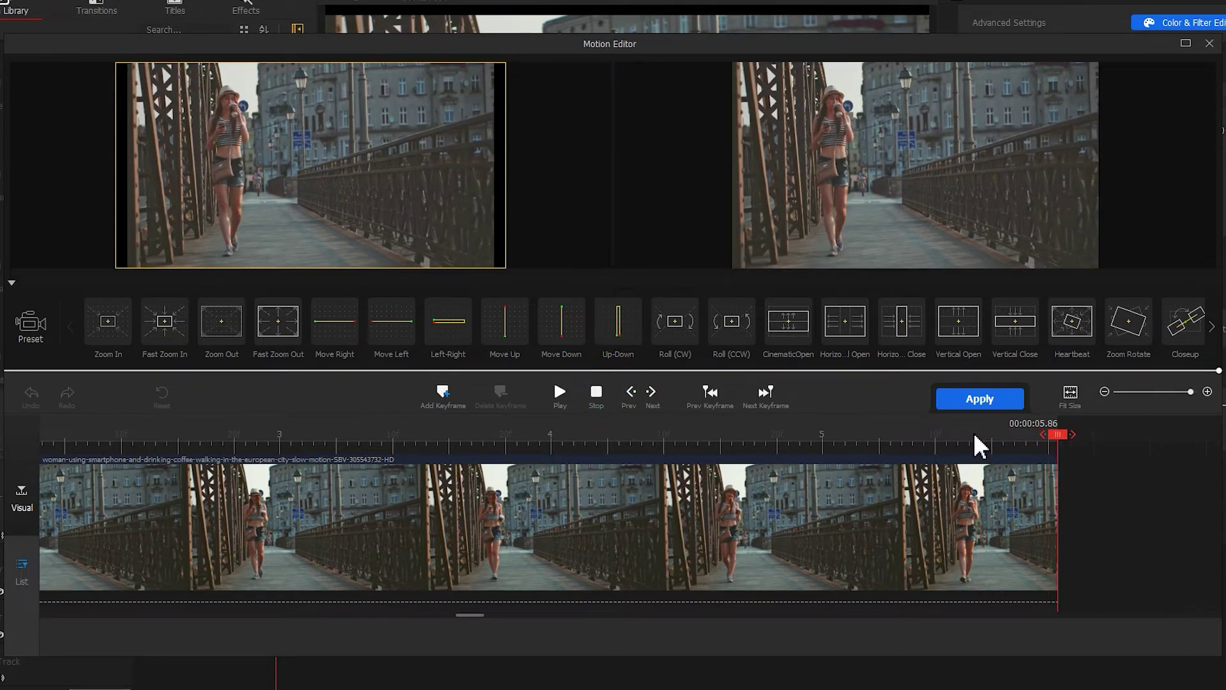
{"action": "left_click", "coordinate": [626, 399]}
{"action": "left_click", "coordinate": [629, 400]}
{"action": "left_click", "coordinate": [629, 400]}
{"action": "left_click", "coordinate": [629, 400]}
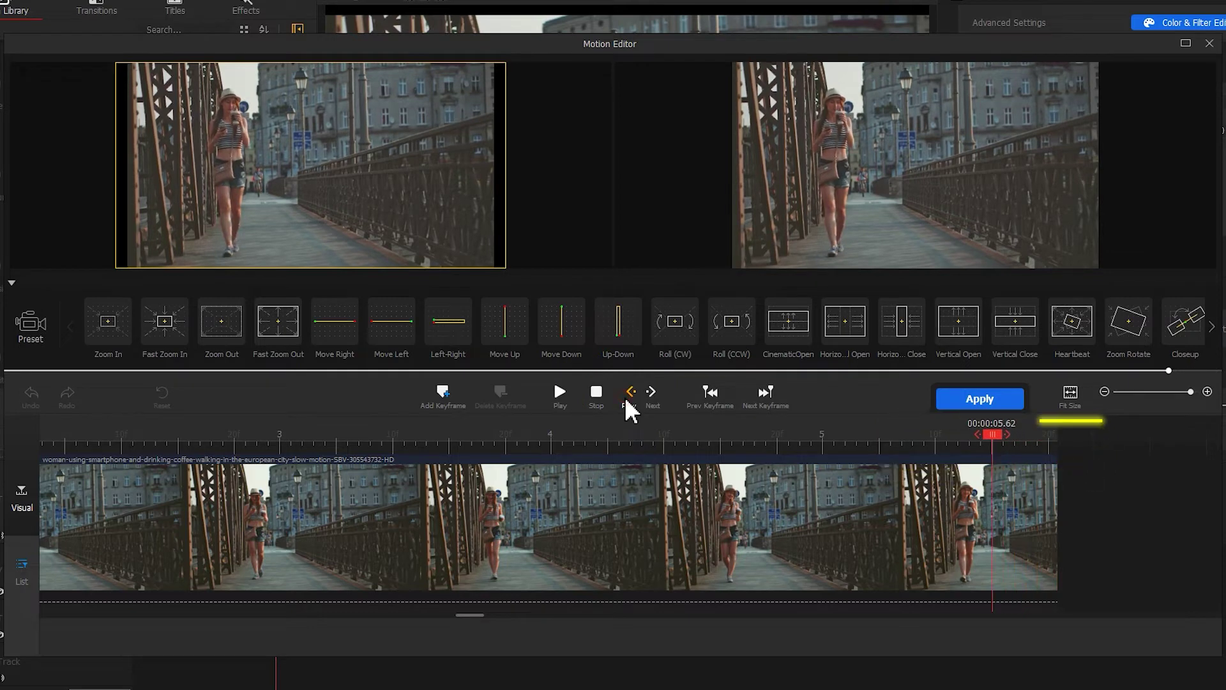
{"action": "left_click", "coordinate": [443, 396]}
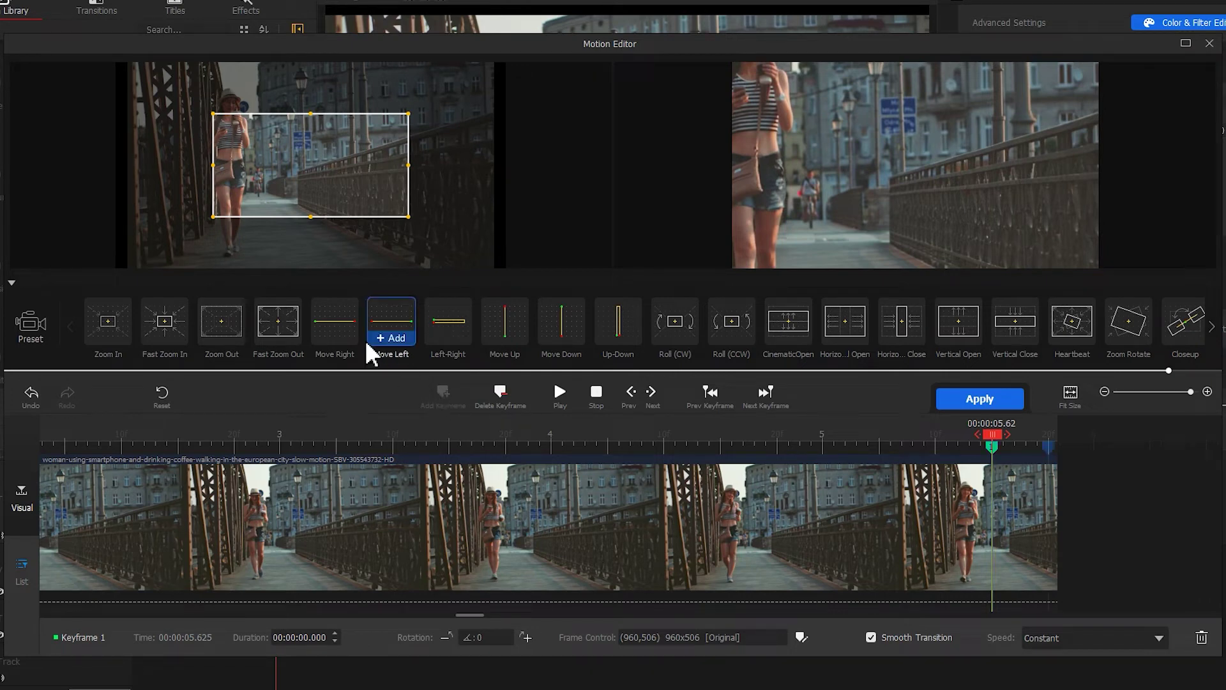
{"action": "left_click_drag", "start_coordinate": [213, 217], "coordinate": [126, 266]}
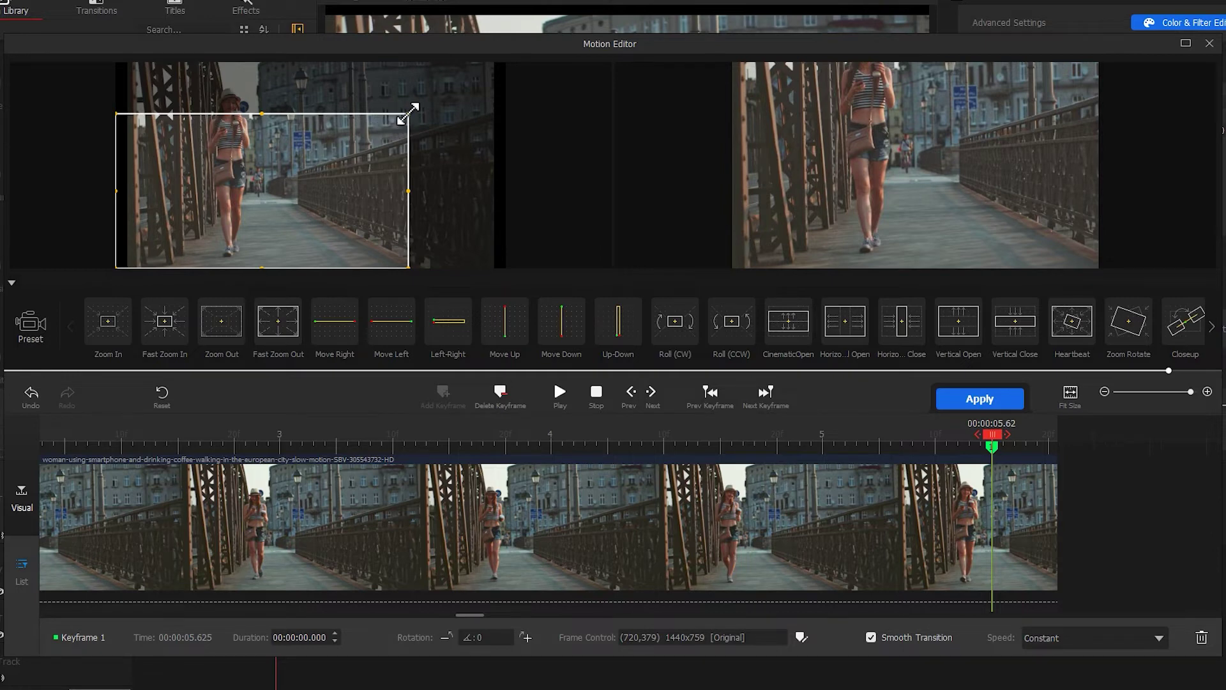
{"action": "left_click_drag", "start_coordinate": [407, 114], "coordinate": [491, 61]}
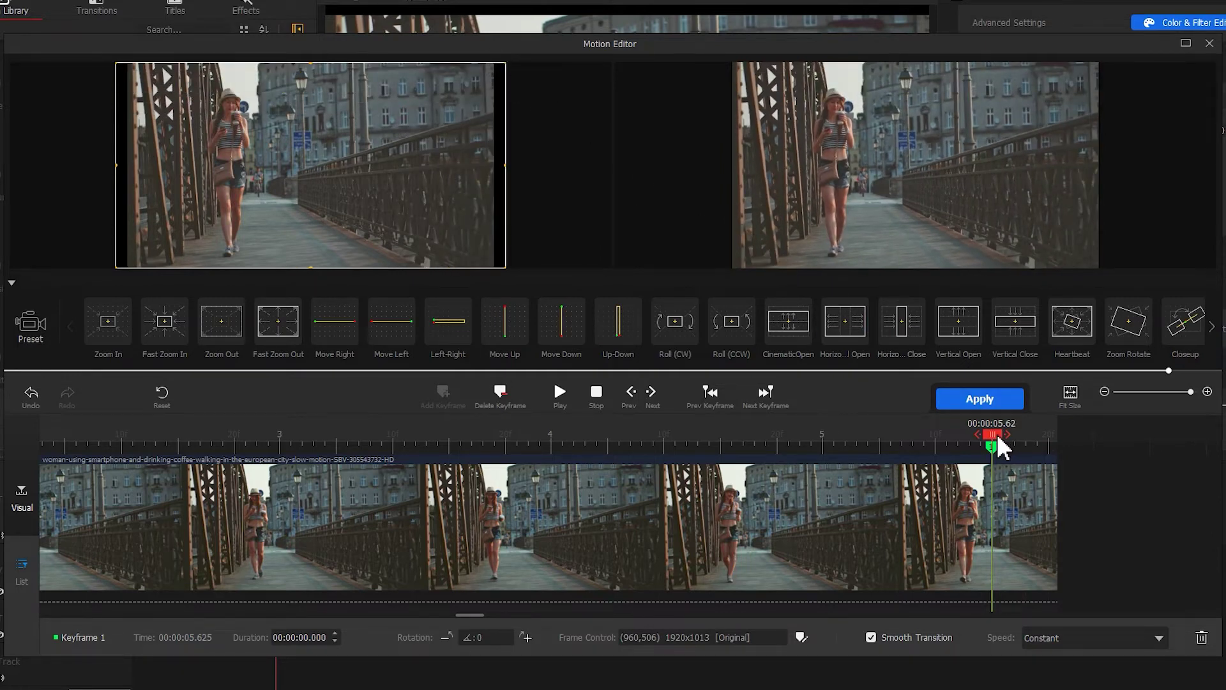
- Add a 5.86 s keyframe cropped to the woman's face, ease with Smooth Speed Up 1, and apply
{"action": "left_click_drag", "start_coordinate": [999, 438], "coordinate": [1067, 450]}
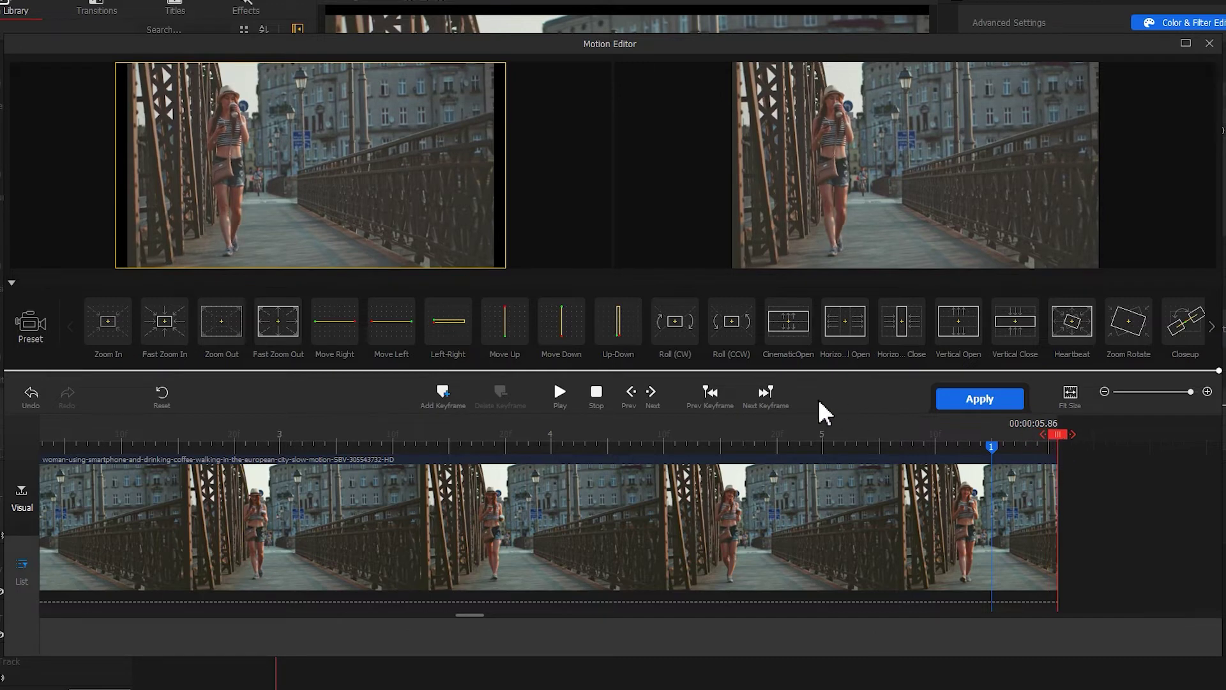
{"action": "left_click", "coordinate": [444, 393]}
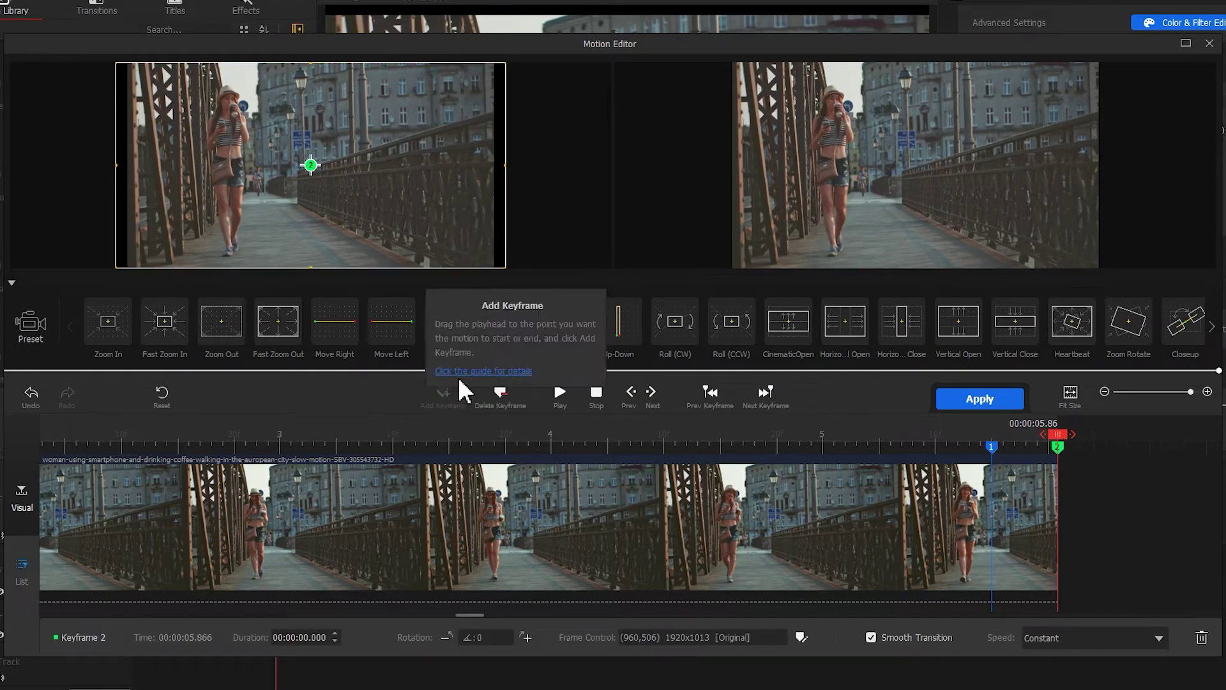
{"action": "left_click_drag", "start_coordinate": [504, 267], "coordinate": [253, 112]}
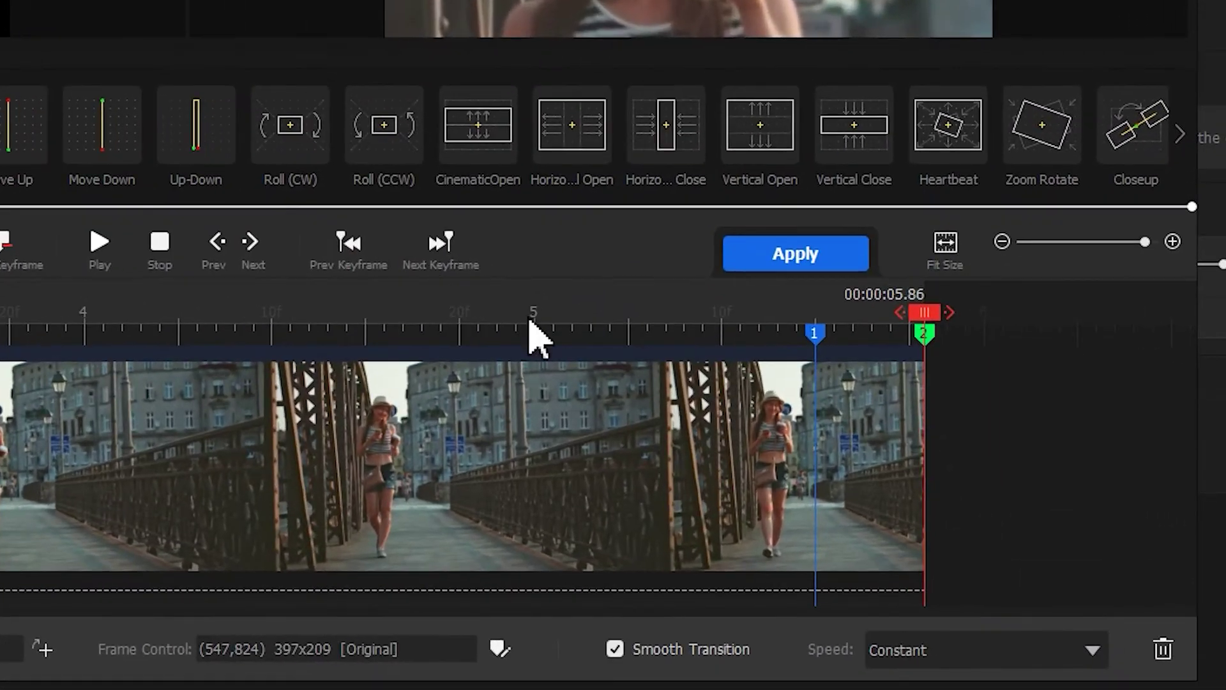
{"action": "left_click", "coordinate": [1048, 653]}
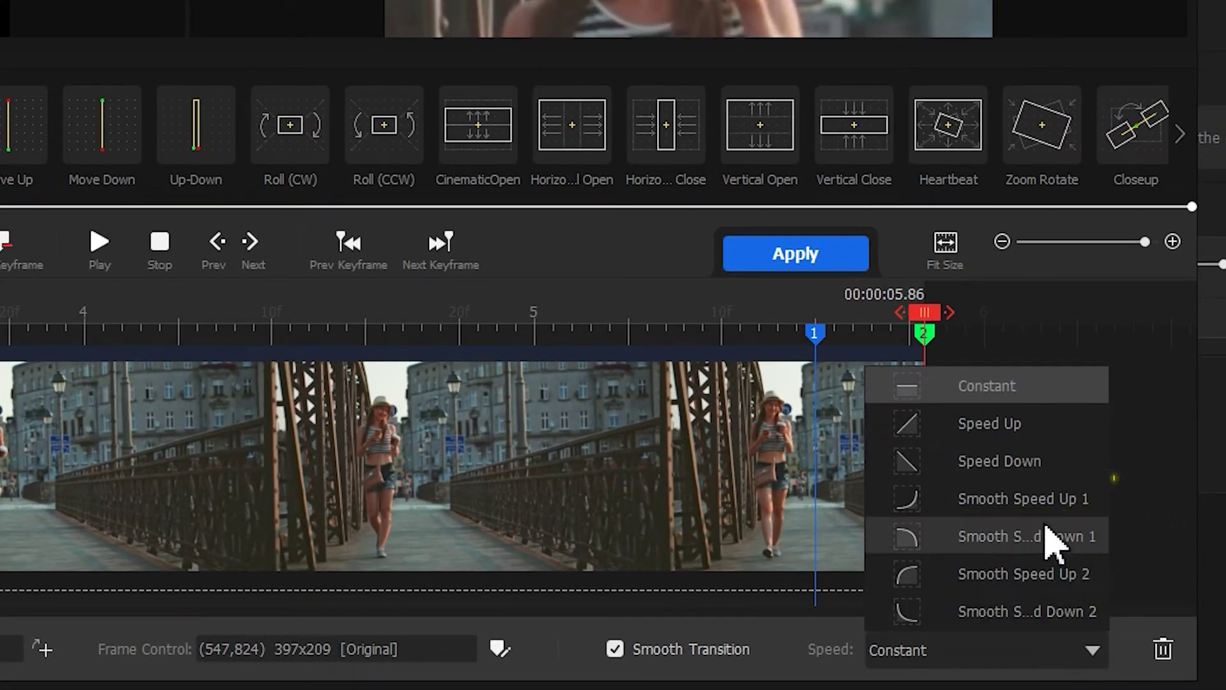
{"action": "left_click", "coordinate": [1047, 502]}
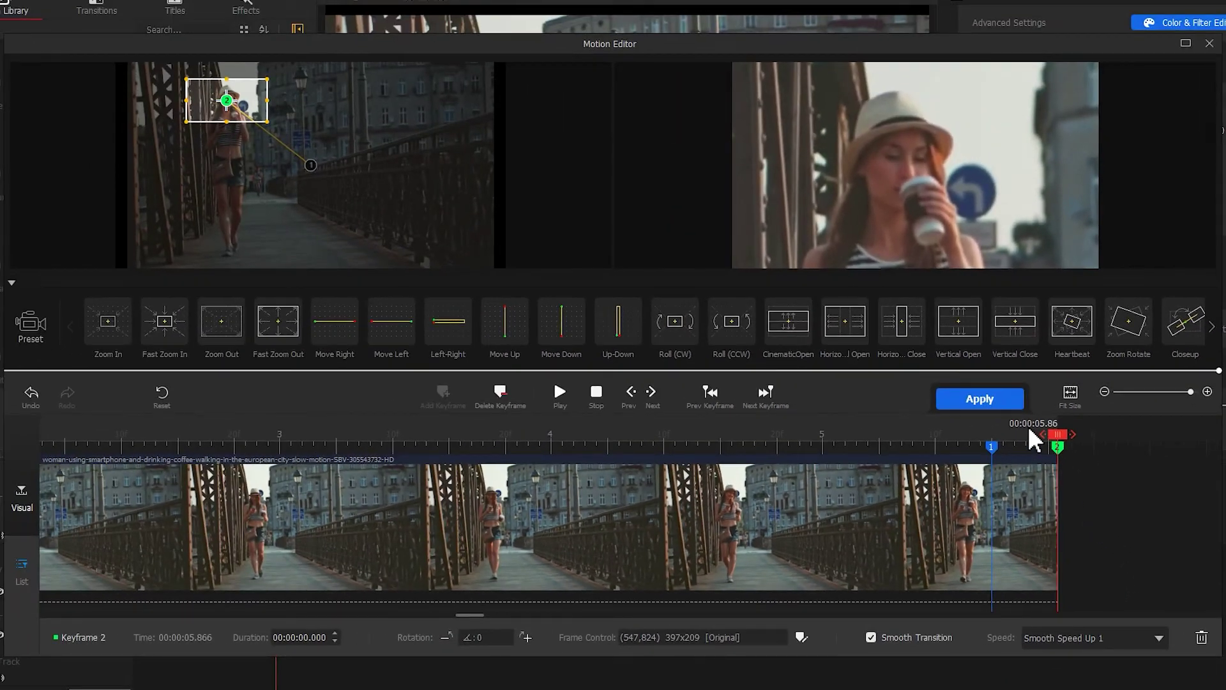
{"action": "left_click", "coordinate": [996, 403]}
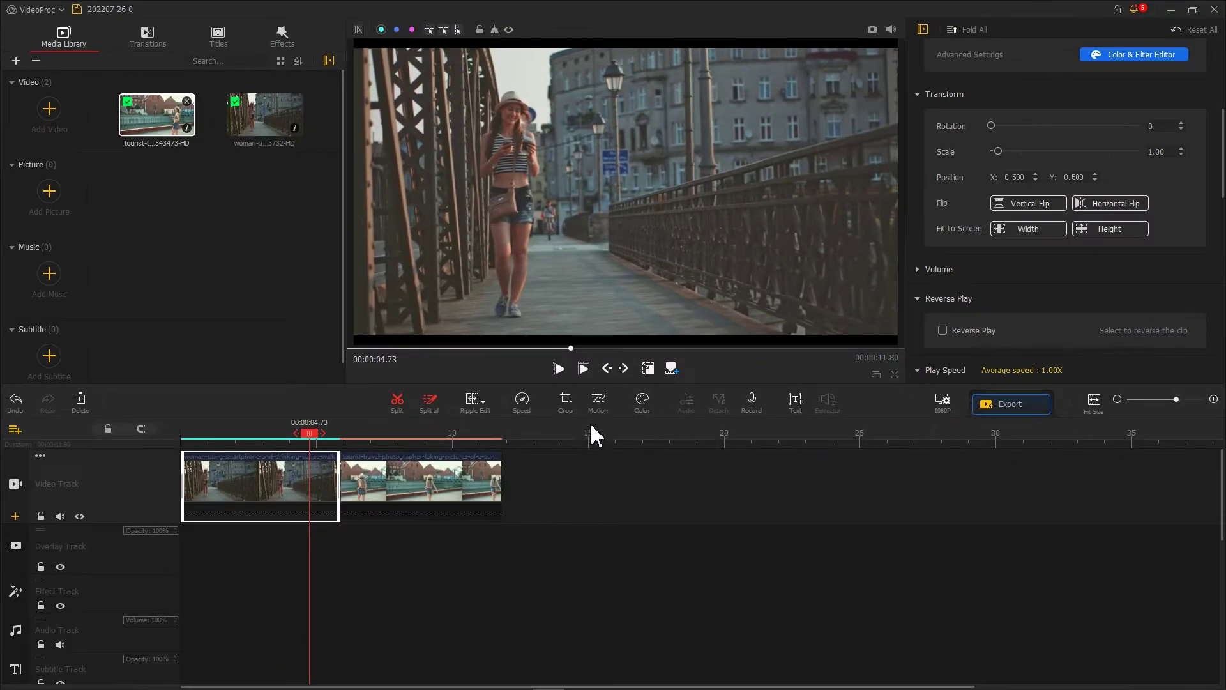
- Add a starting motion keyframe on the tourist clip framed as a close-up of the hat
{"action": "left_click", "coordinate": [377, 484]}
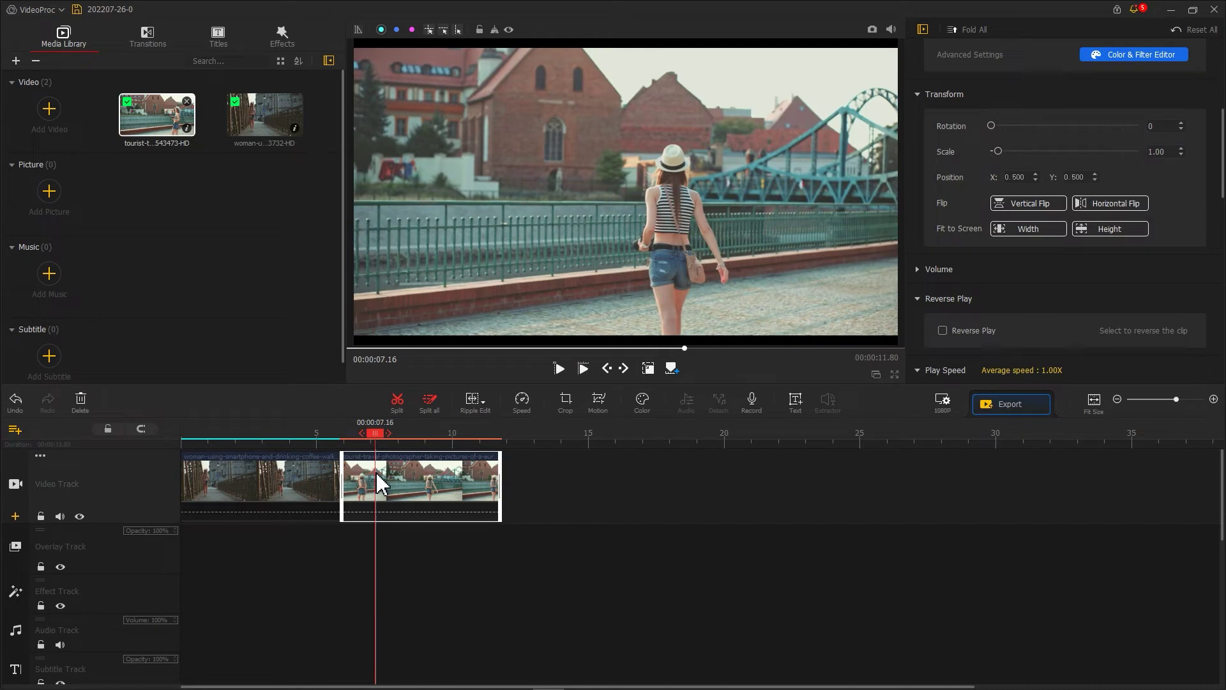
{"action": "left_click", "coordinate": [593, 403]}
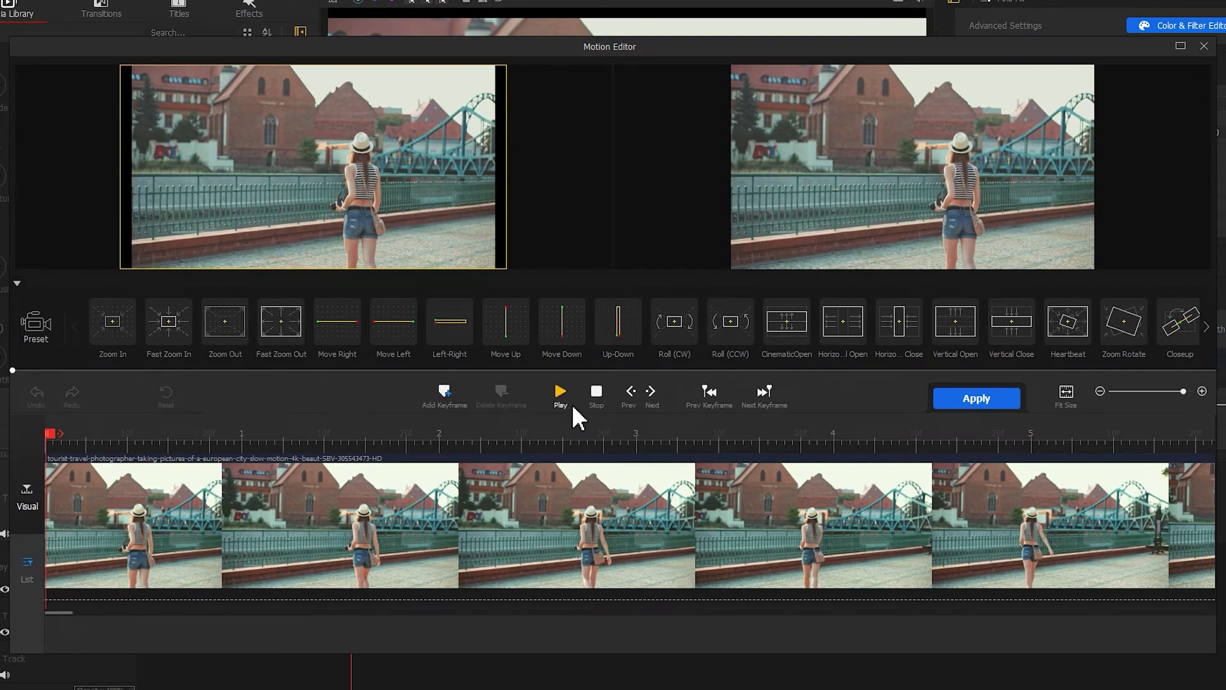
{"action": "left_click", "coordinate": [447, 397]}
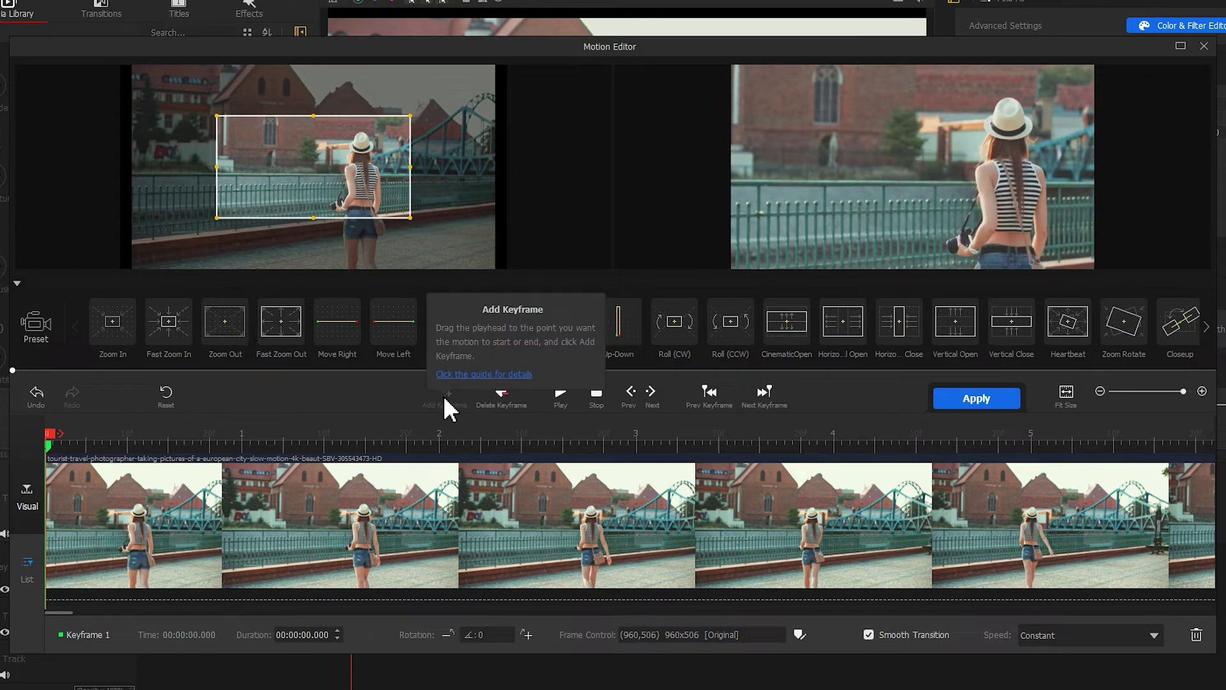
{"action": "left_click_drag", "start_coordinate": [328, 219], "coordinate": [398, 190]}
{"action": "left_click_drag", "start_coordinate": [266, 208], "coordinate": [376, 152]}
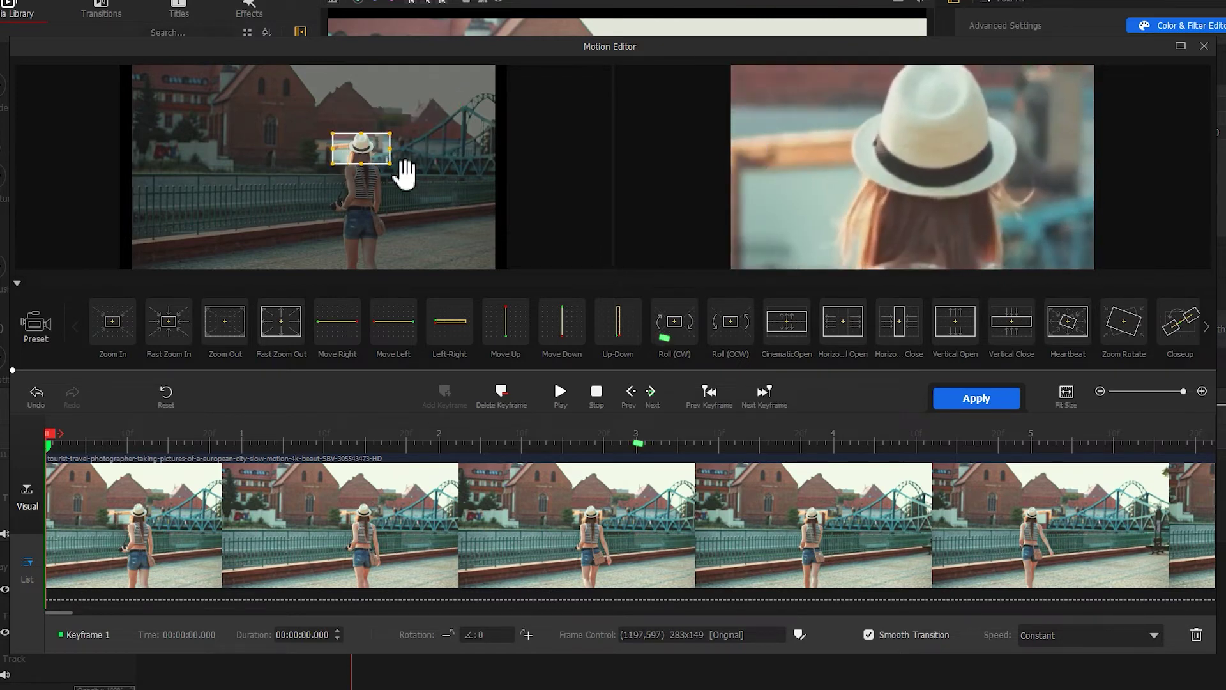
- Add a second keyframe at 0.22 s widened to the full frame
{"action": "left_click", "coordinate": [652, 392]}
{"action": "left_click", "coordinate": [653, 397]}
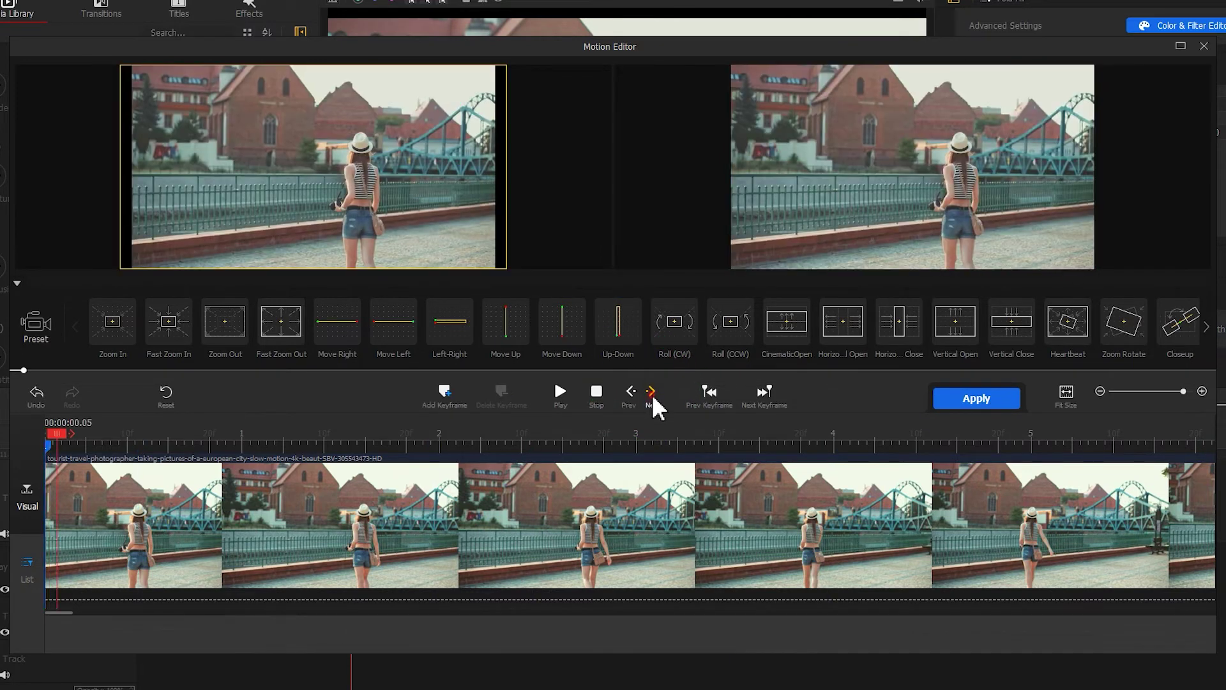
{"action": "left_click", "coordinate": [652, 397]}
{"action": "left_click", "coordinate": [652, 397]}
{"action": "left_click", "coordinate": [653, 397]}
{"action": "left_click", "coordinate": [653, 398]}
{"action": "left_click", "coordinate": [653, 397]}
{"action": "left_click", "coordinate": [653, 397]}
{"action": "left_click", "coordinate": [652, 397]}
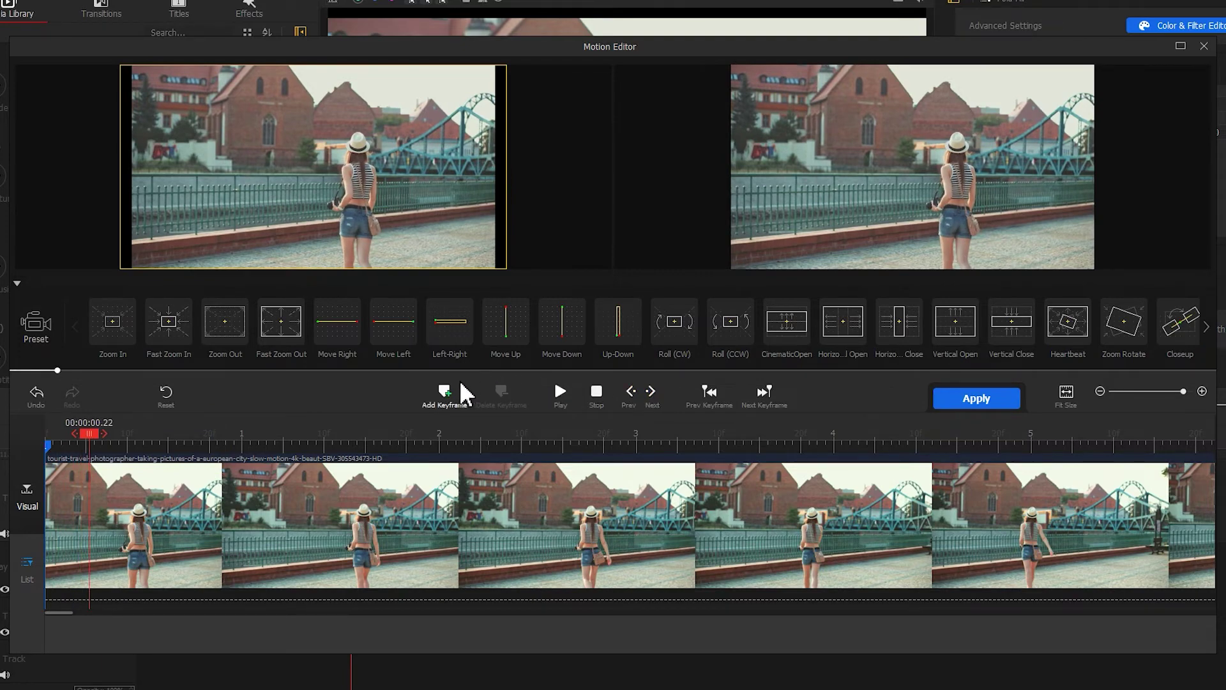
{"action": "left_click", "coordinate": [447, 393]}
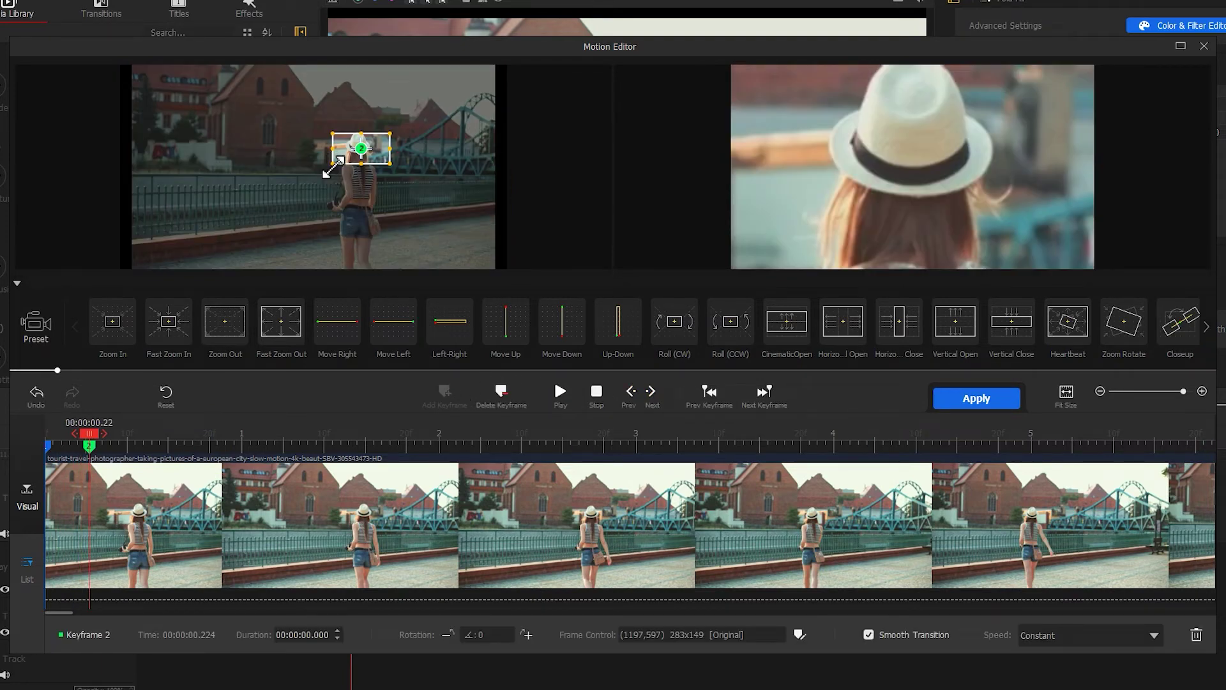
{"action": "left_click_drag", "start_coordinate": [333, 167], "coordinate": [156, 273]}
{"action": "left_click_drag", "start_coordinate": [391, 132], "coordinate": [451, 109]}
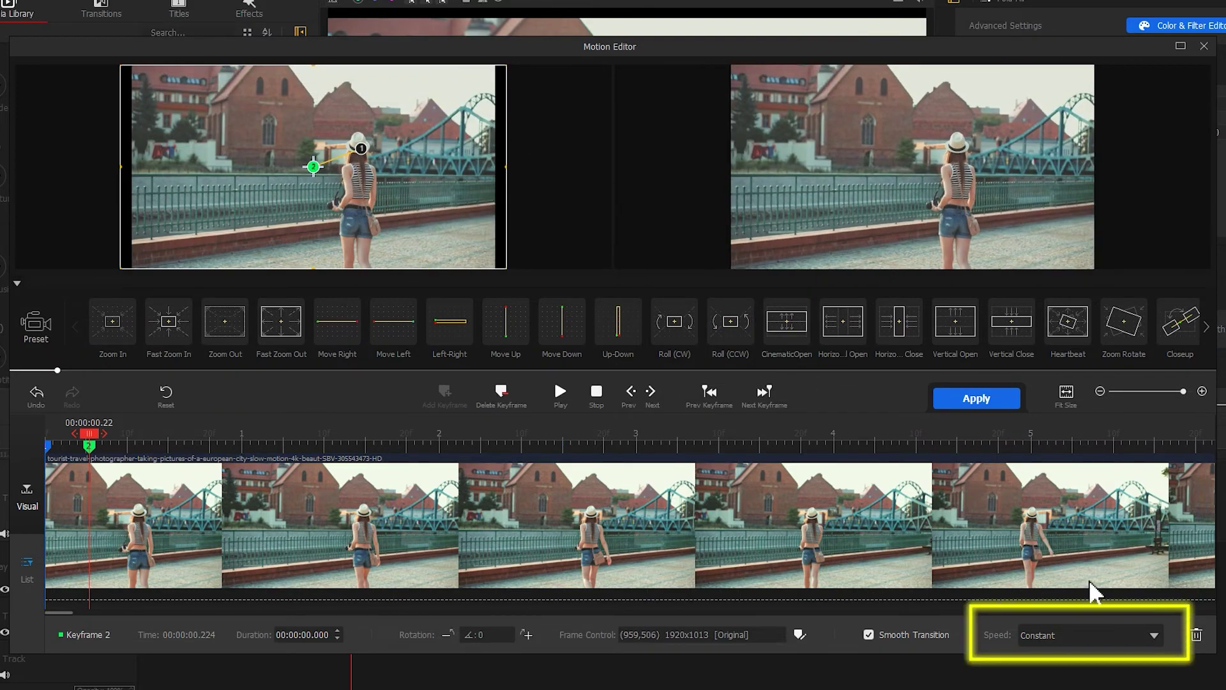
- Ease the zoom-out with Smooth Speed Down 2 and apply the motion
{"action": "left_click", "coordinate": [1154, 635]}
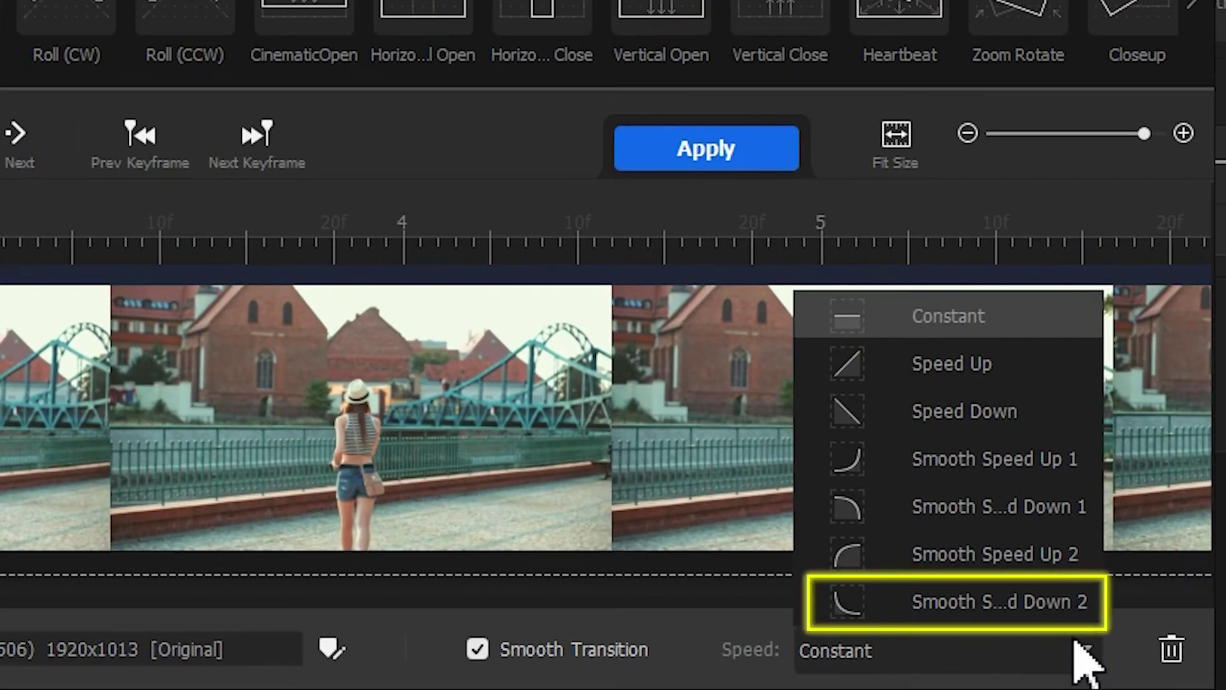
{"action": "left_click", "coordinate": [1048, 616]}
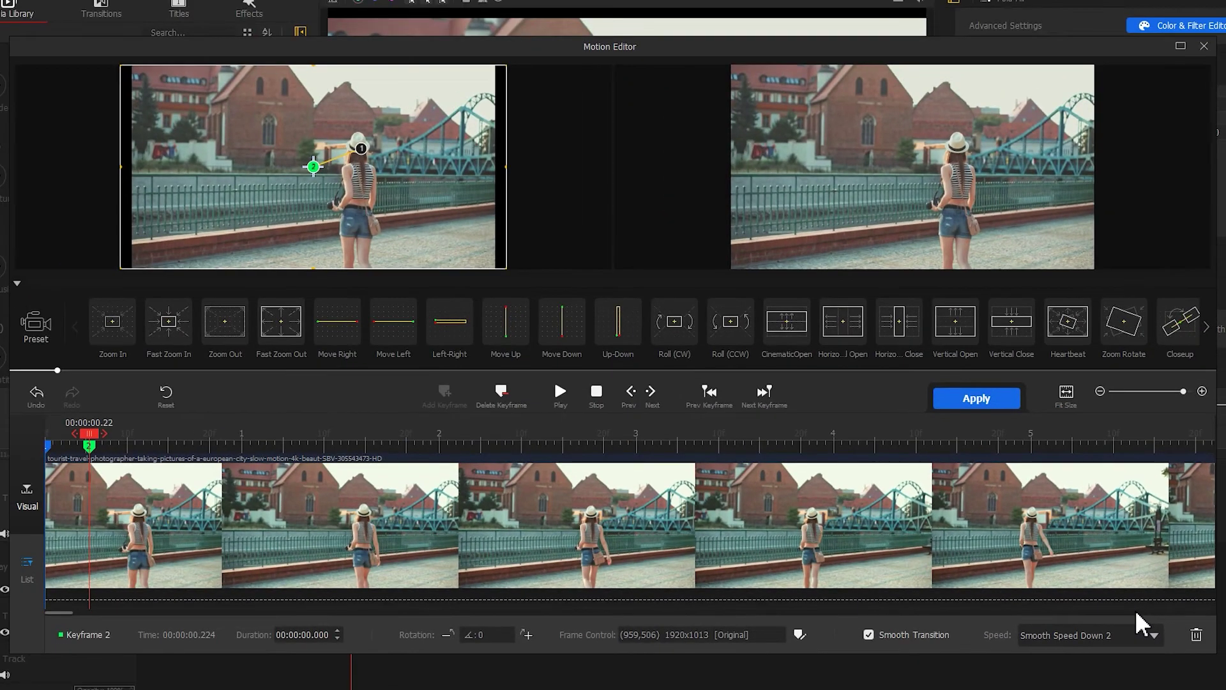
{"action": "left_click", "coordinate": [992, 409]}
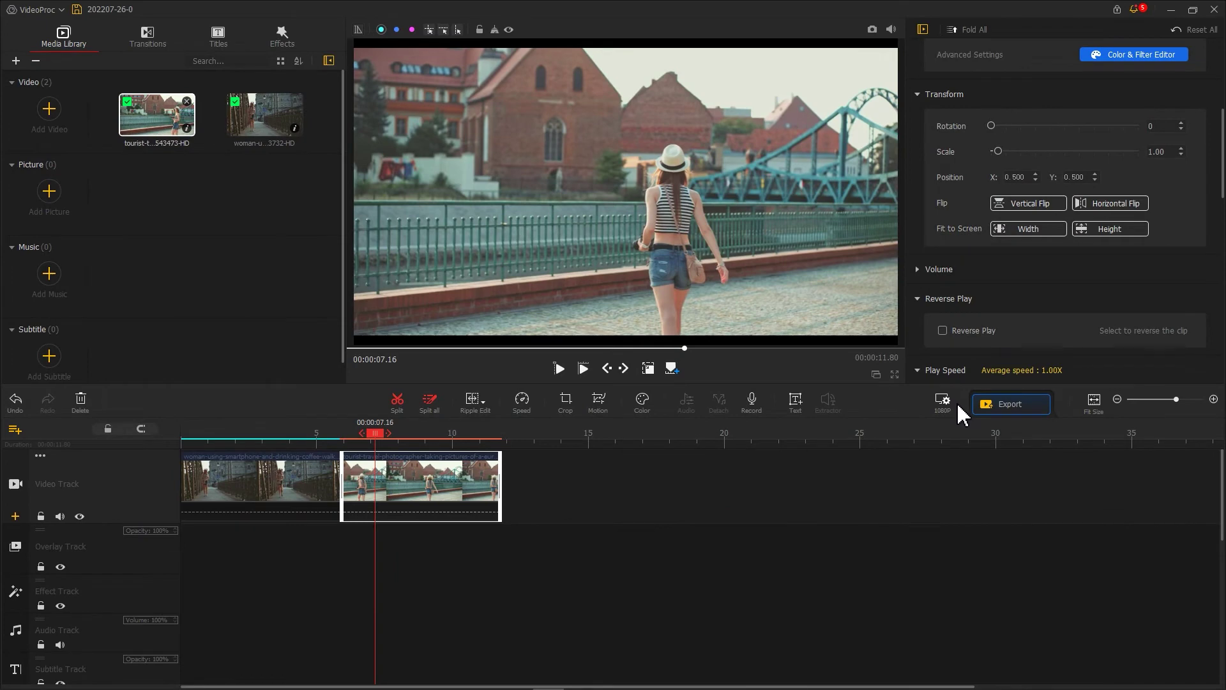
- Preview the zoom transition, then import the Camera_Flight_Short_01 whoosh sound into the library
{"action": "left_click_drag", "start_coordinate": [381, 440], "coordinate": [281, 441]}
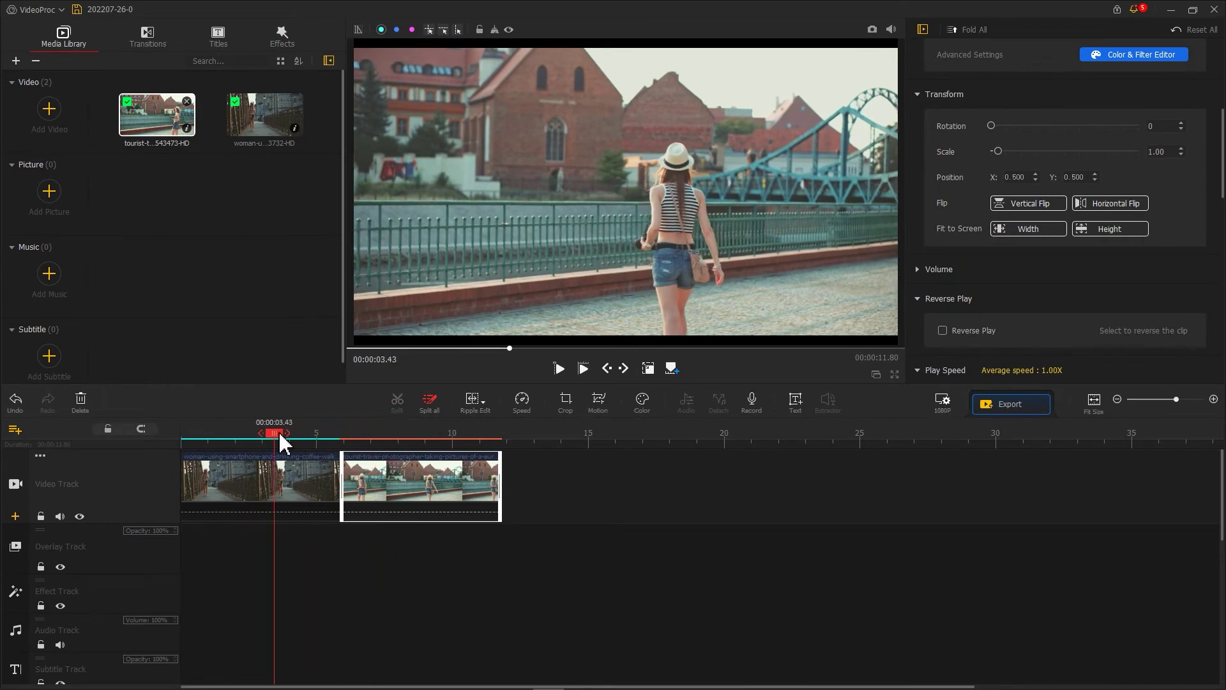
{"action": "key", "text": "space"}
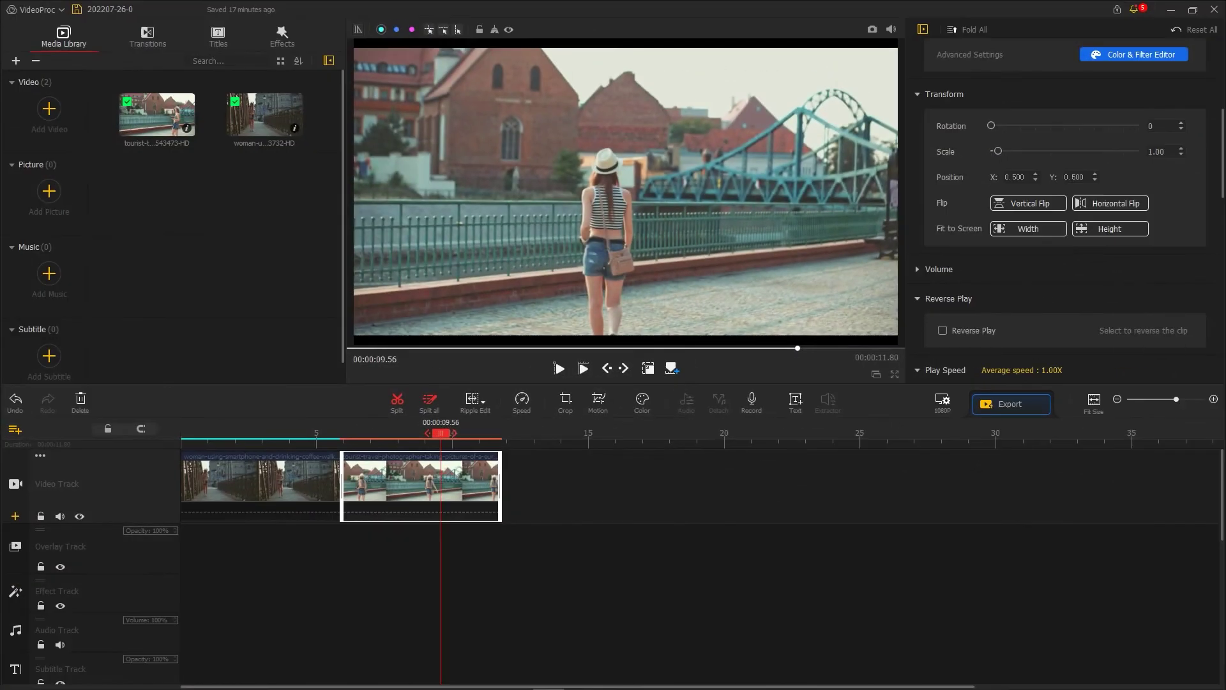
{"action": "left_click_drag", "start_coordinate": [1225, 118], "coordinate": [250, 273]}
- Place Camera_Flight_Short_01 on the audio track at 5.17 s, across the clip join
{"action": "left_click_drag", "start_coordinate": [171, 290], "coordinate": [337, 548]}
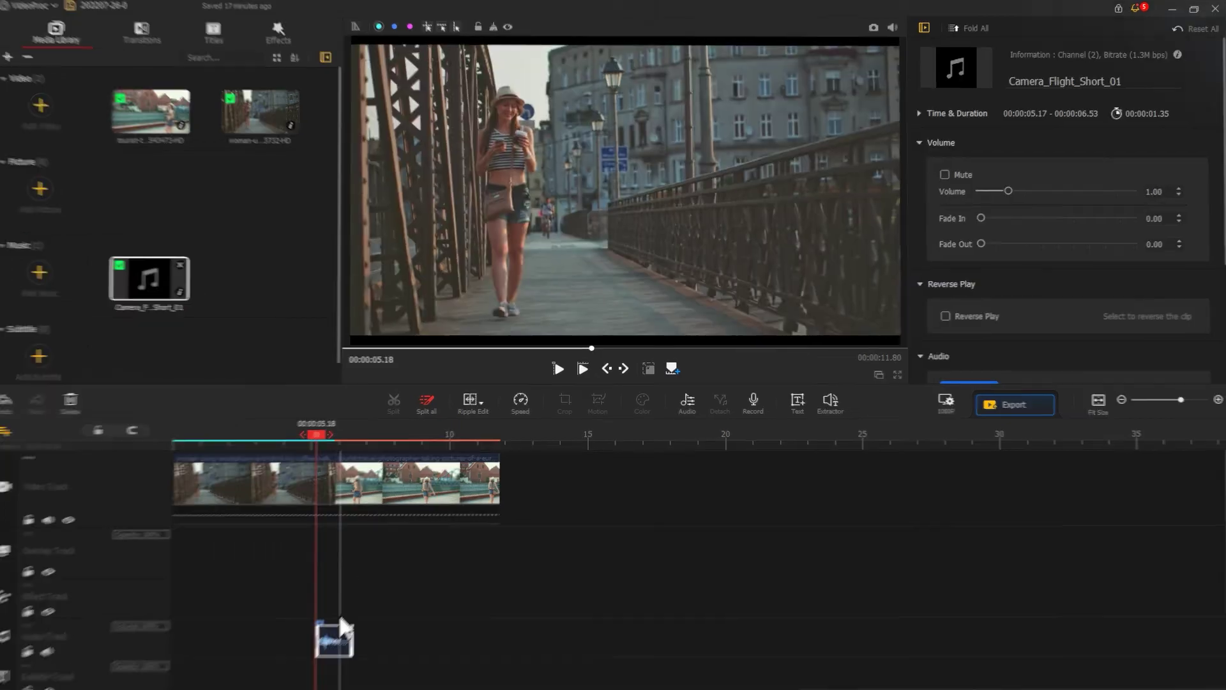